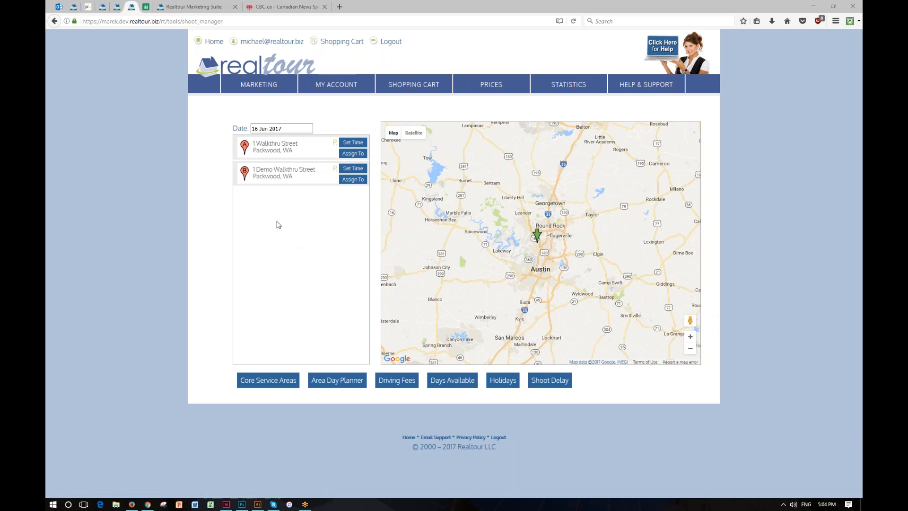
Step: Open the Pano Walkthrough Editor from the walkthru photos of the 1 Demo Walkthru Street shoot
click(268, 177)
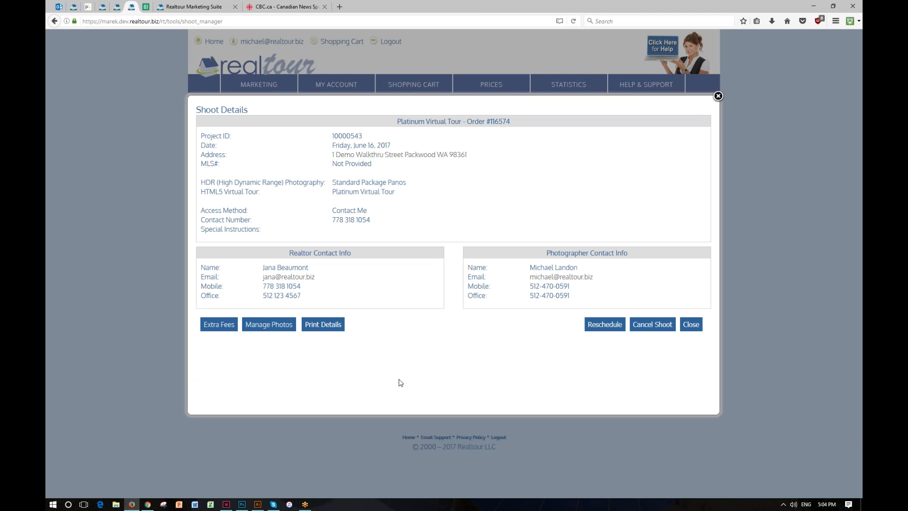
click(267, 327)
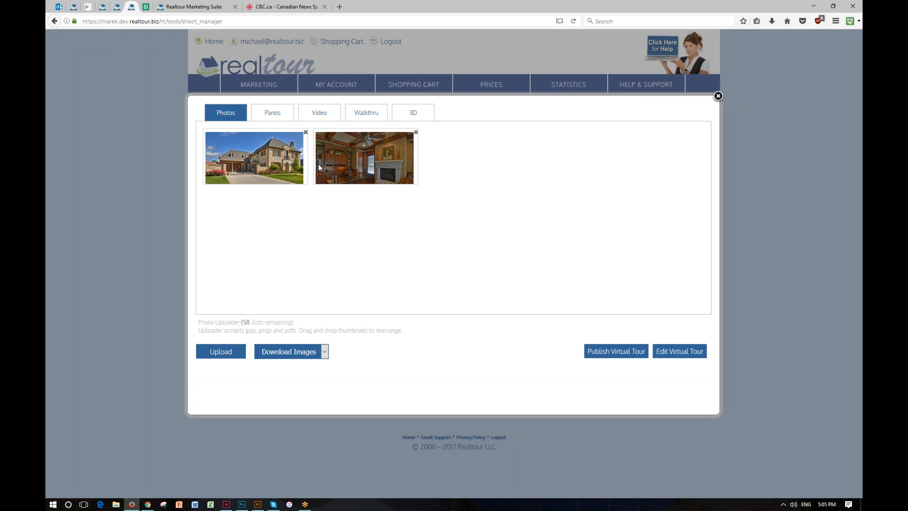
click(367, 114)
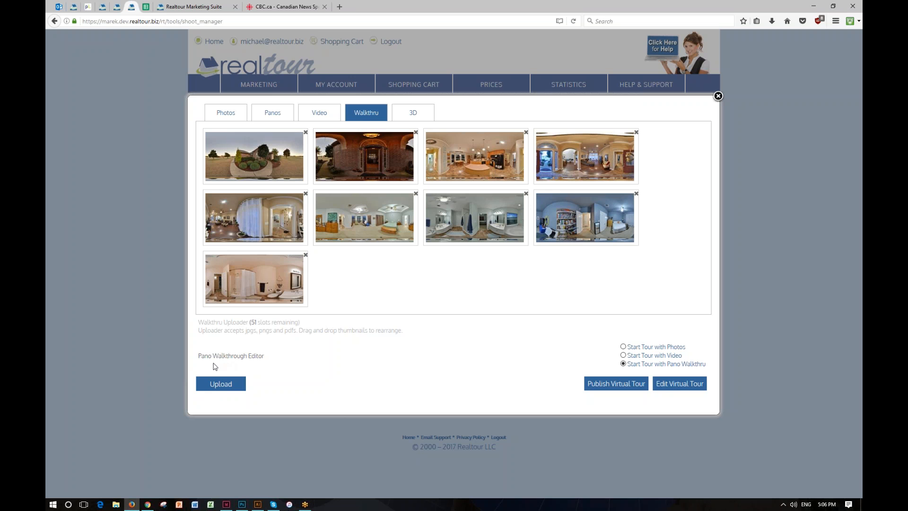
click(245, 357)
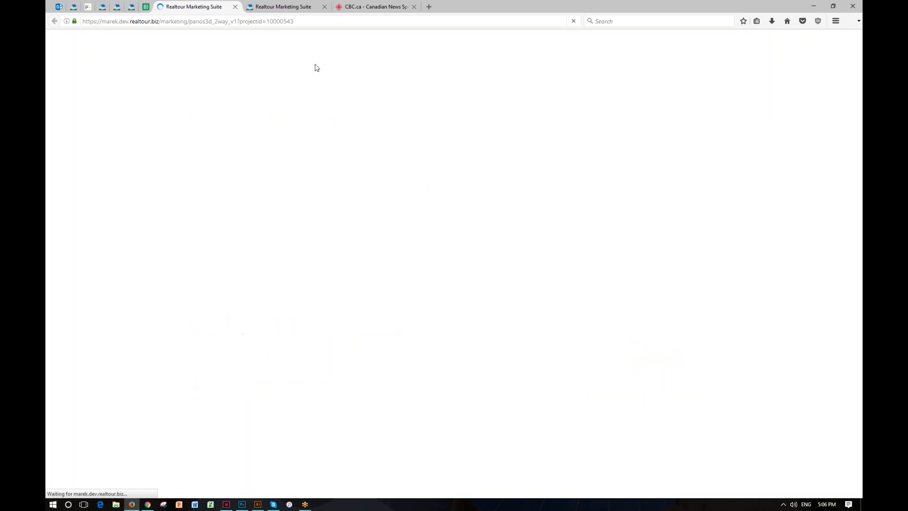
click(325, 7)
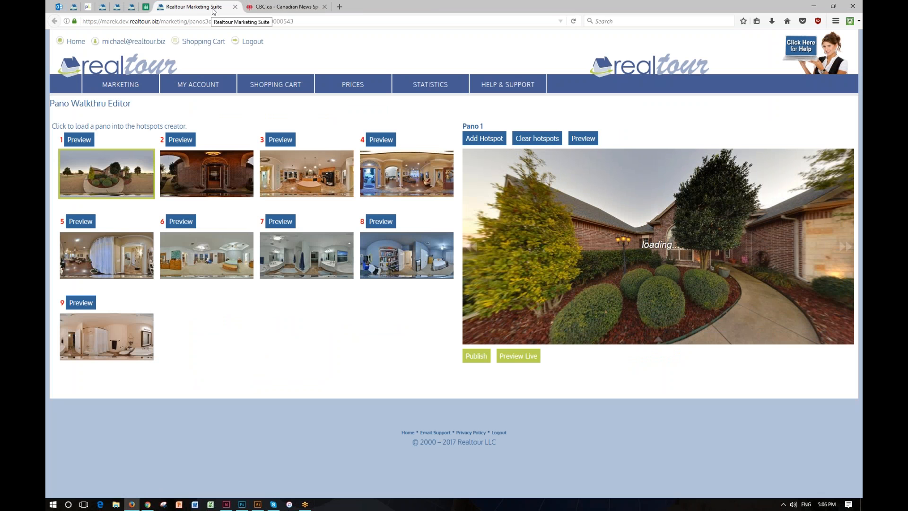
click(133, 7)
click(187, 7)
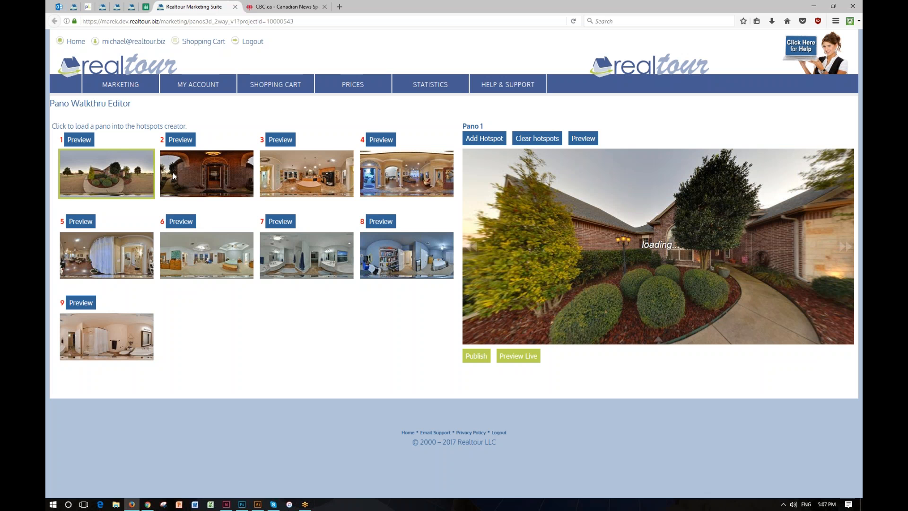
click(131, 6)
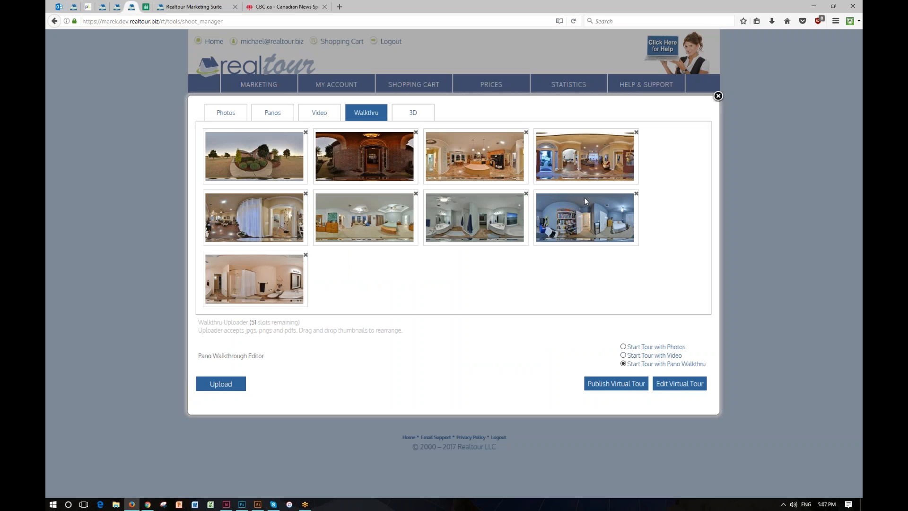
click(192, 6)
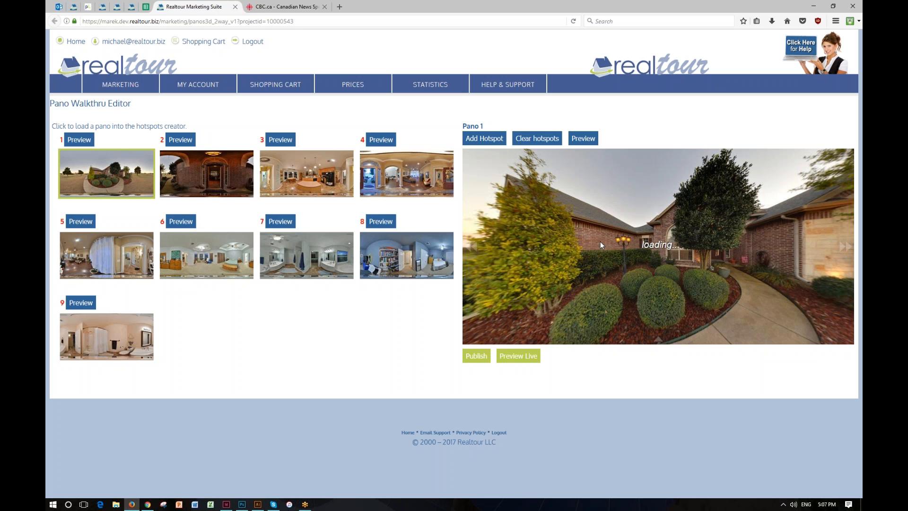
Step: Add a hotspot on the front walkway in pano 1 that links to pano 2
click(487, 140)
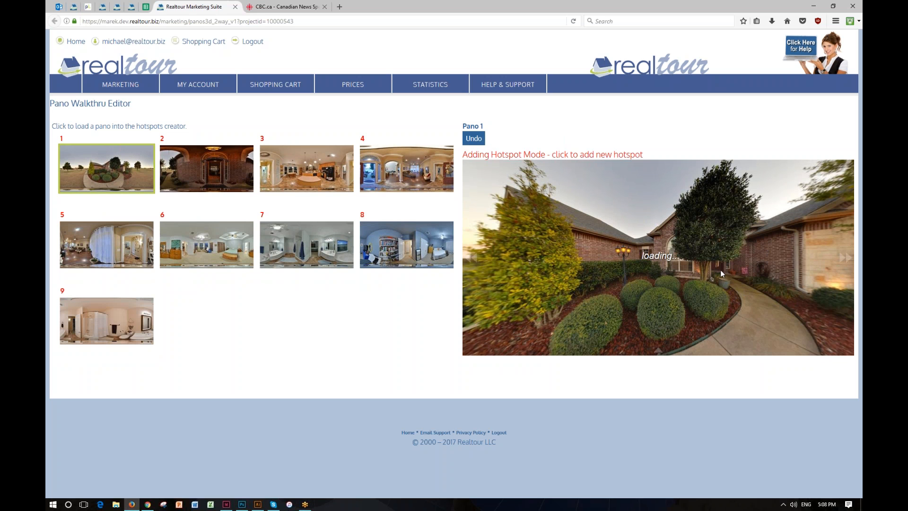
click(727, 272)
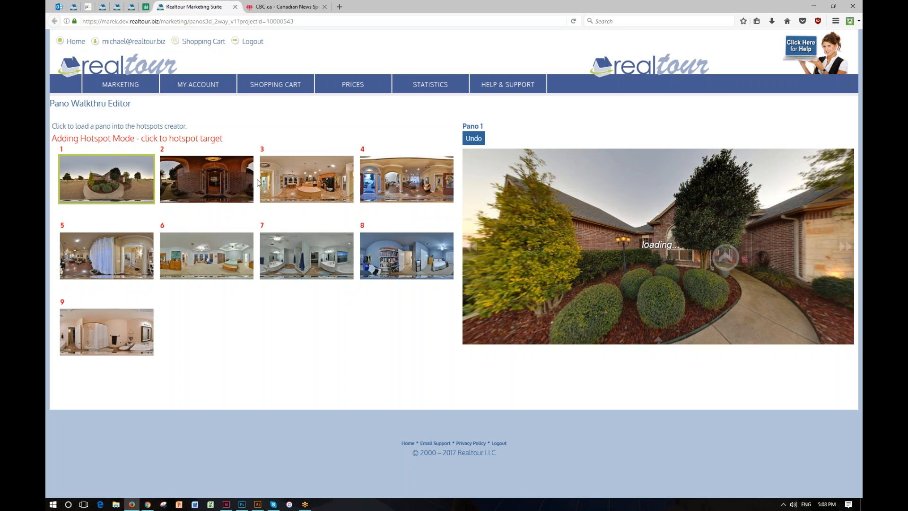
click(209, 181)
click(474, 138)
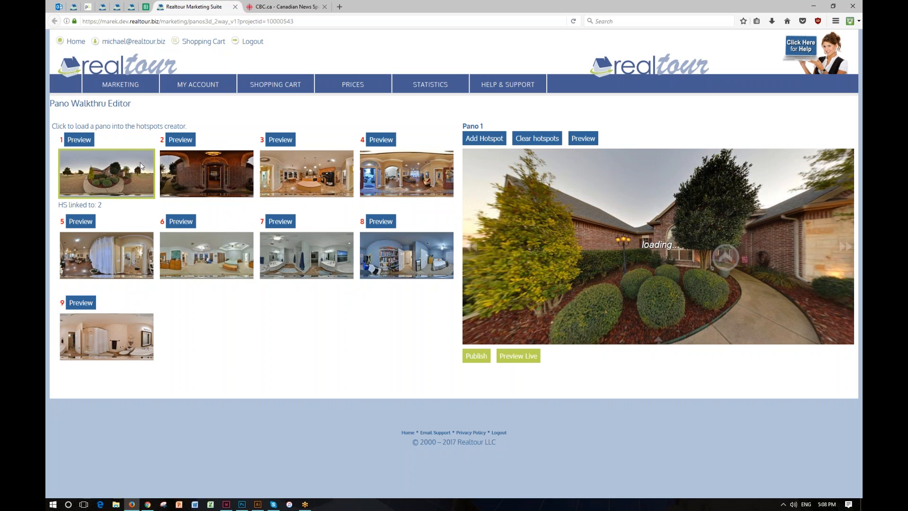
Step: Preview pano 1 and follow its hotspot into pano 2, then close the preview
click(585, 138)
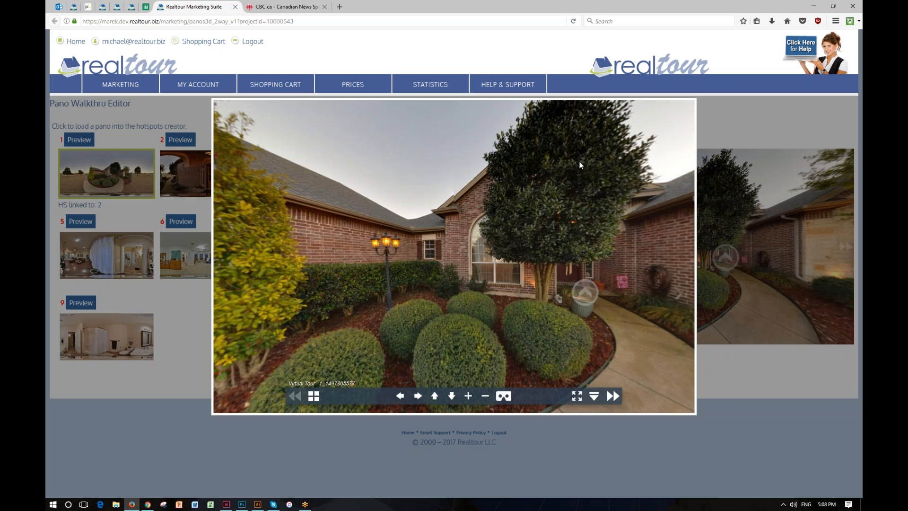
click(585, 292)
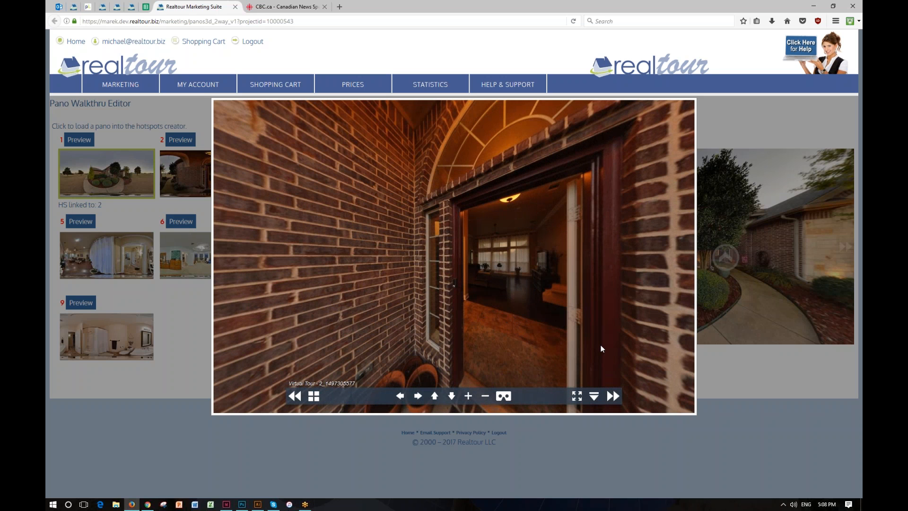
click(742, 410)
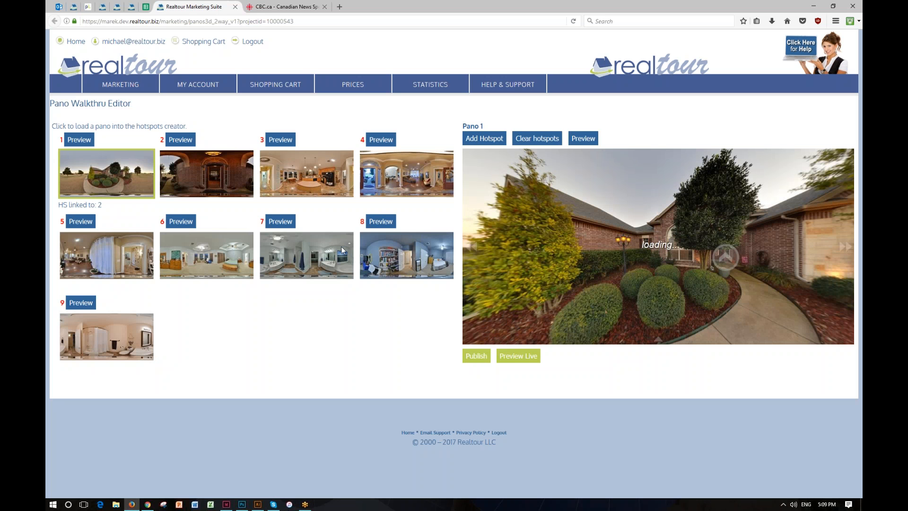
Step: Add a hotspot at the open front doorway in pano 2 that links to pano 4
click(223, 170)
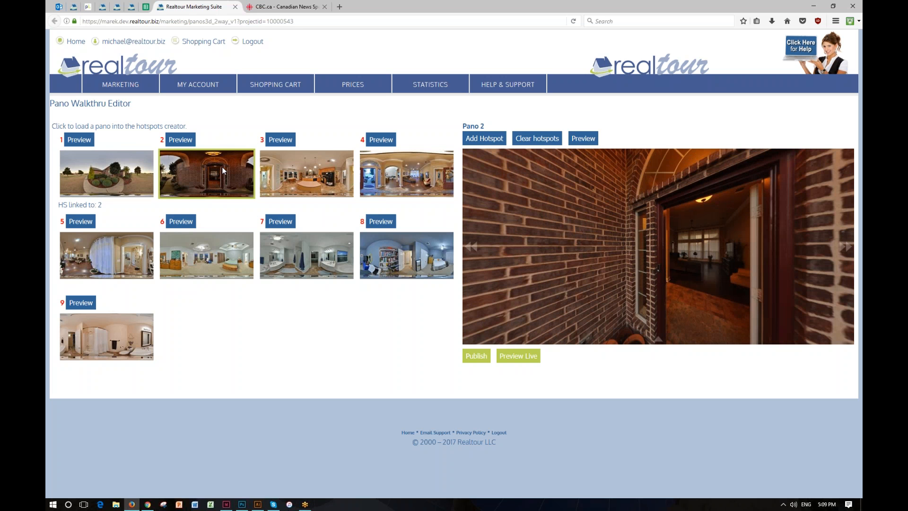
drag(692, 262, 654, 238)
click(492, 140)
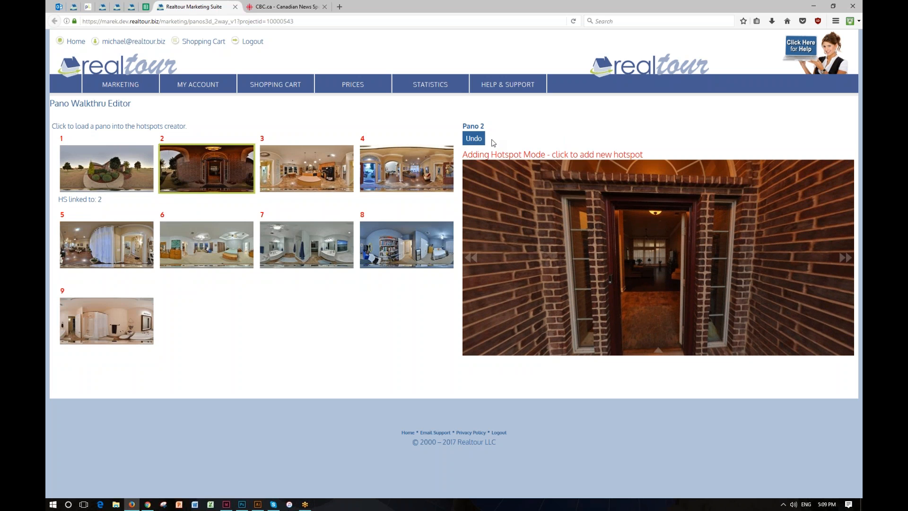
click(652, 287)
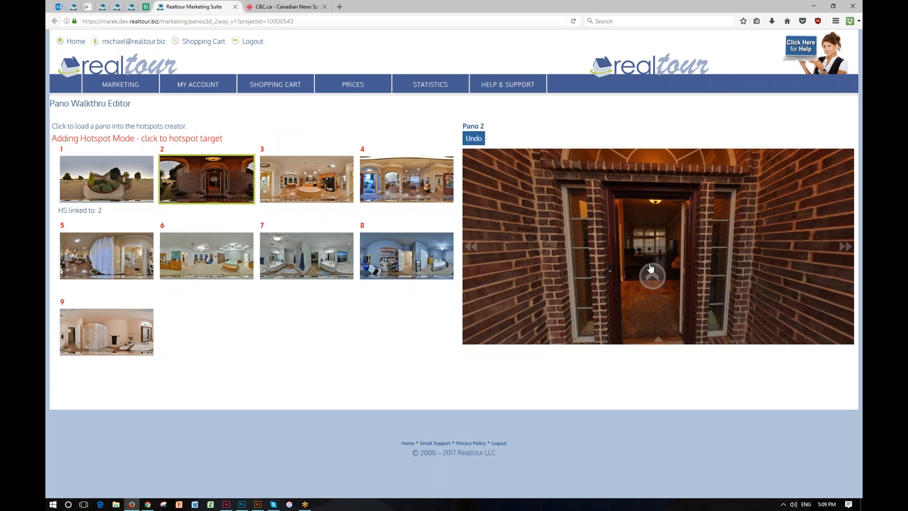
click(410, 185)
click(471, 142)
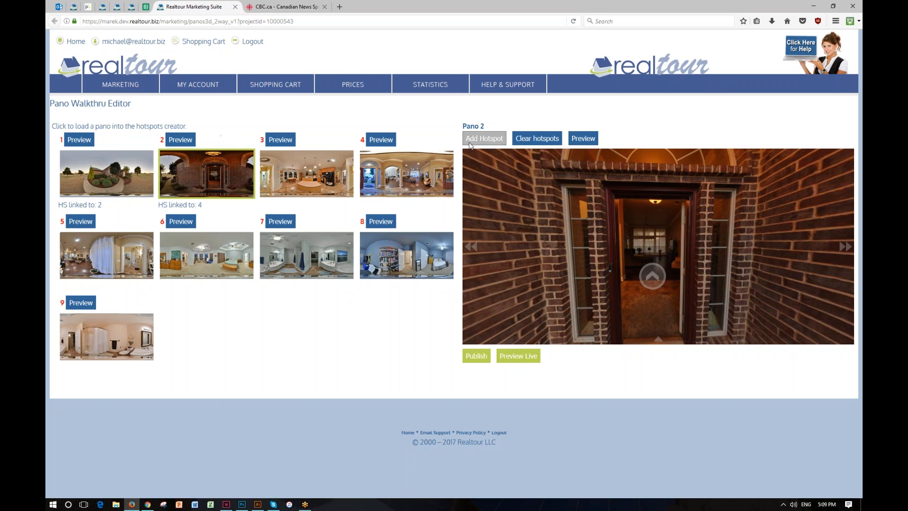
Step: Add a hotspot beside the archway in pano 4 that links to pano 3
click(433, 168)
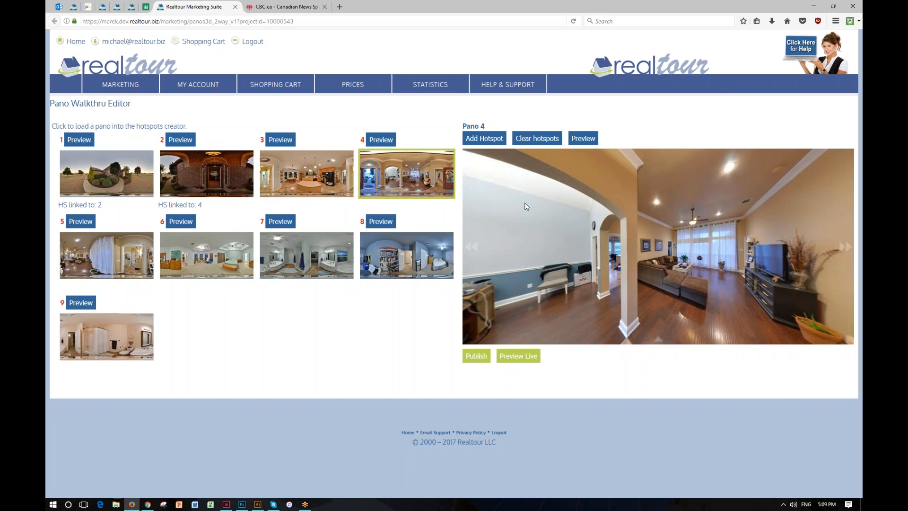
click(494, 140)
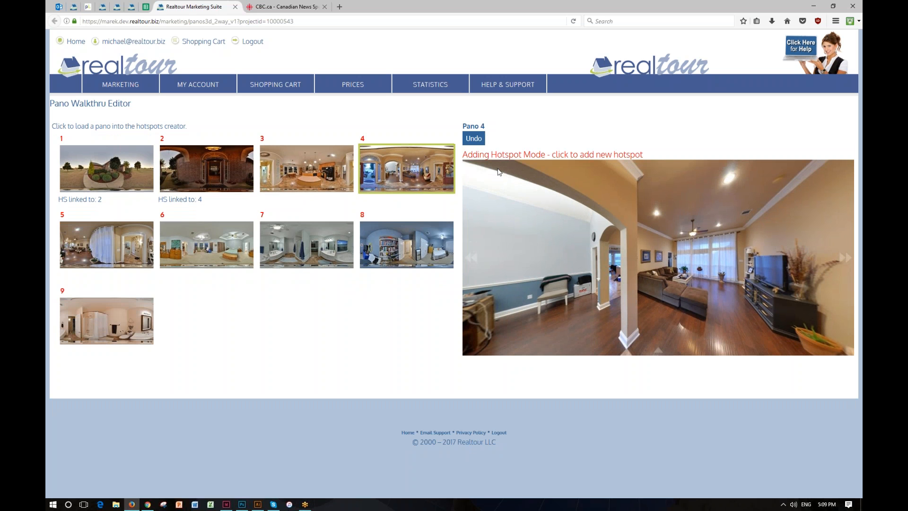
click(614, 284)
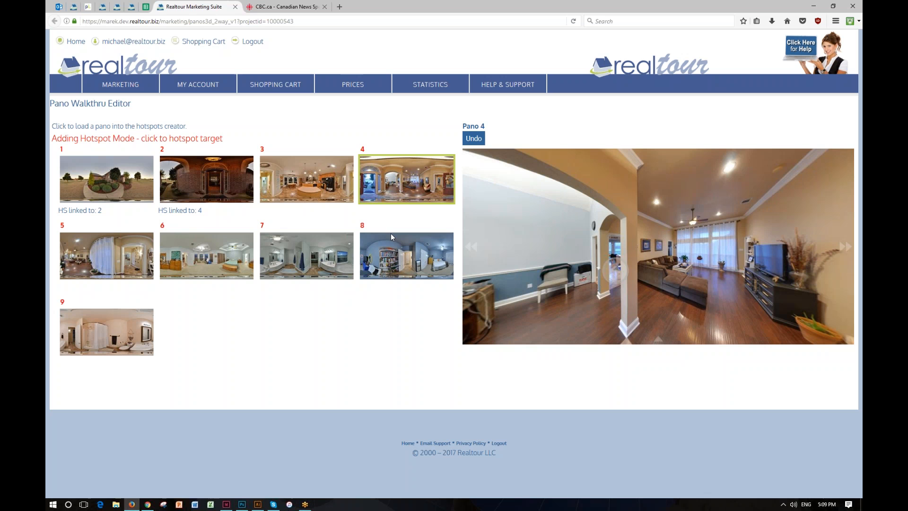
click(309, 181)
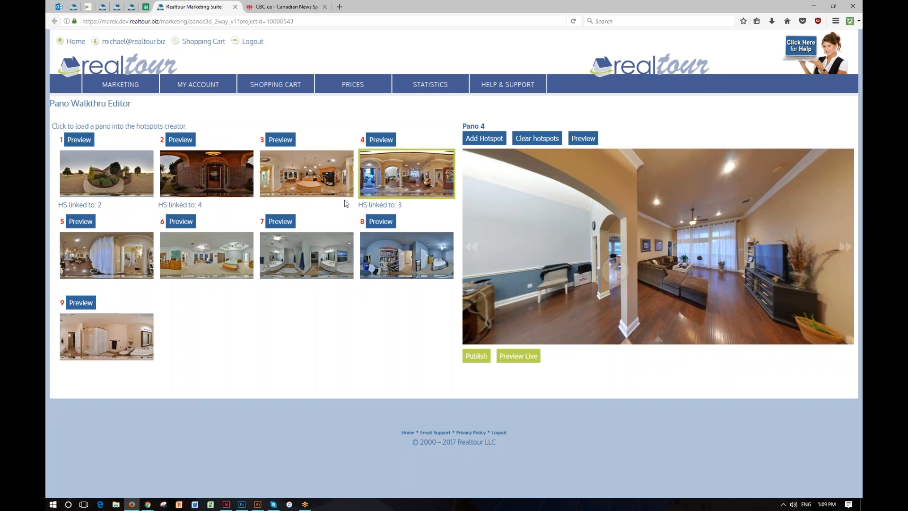
Step: Preview the tour from pano 1, following the hotspots through panos 2, 4 and 3
click(127, 168)
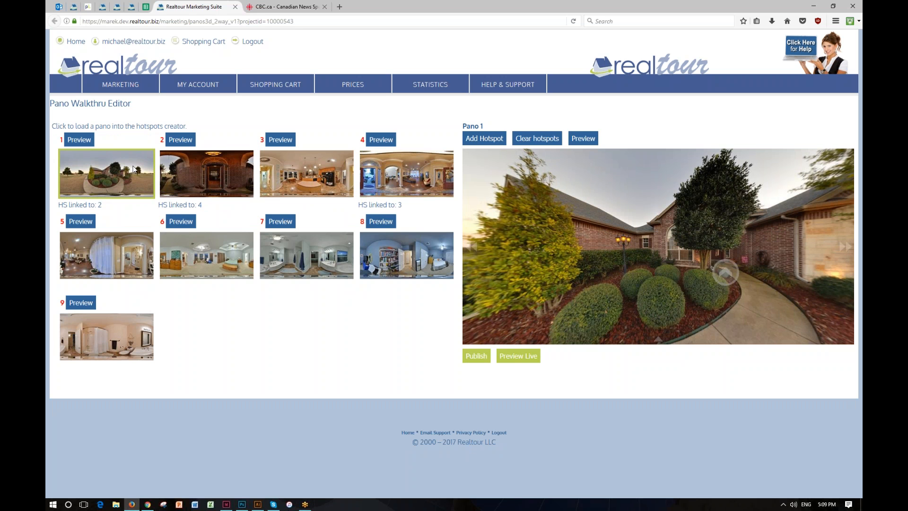
click(585, 140)
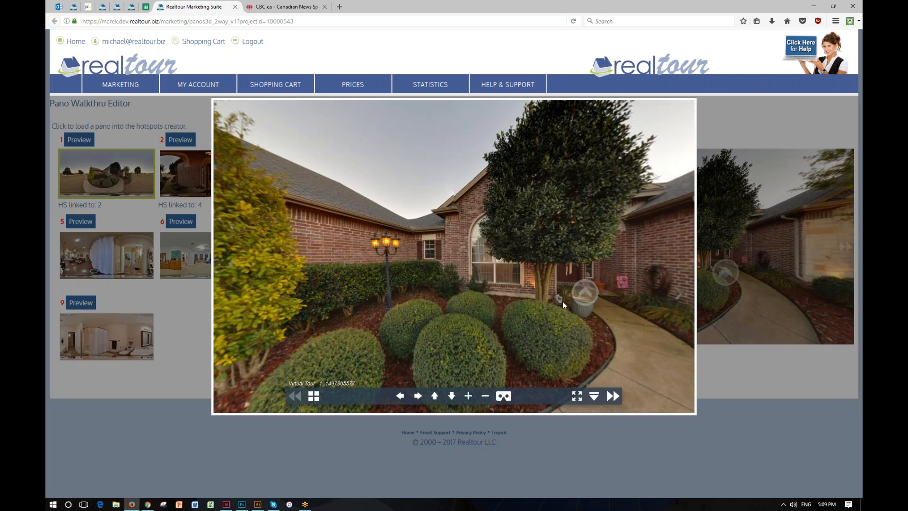
click(585, 294)
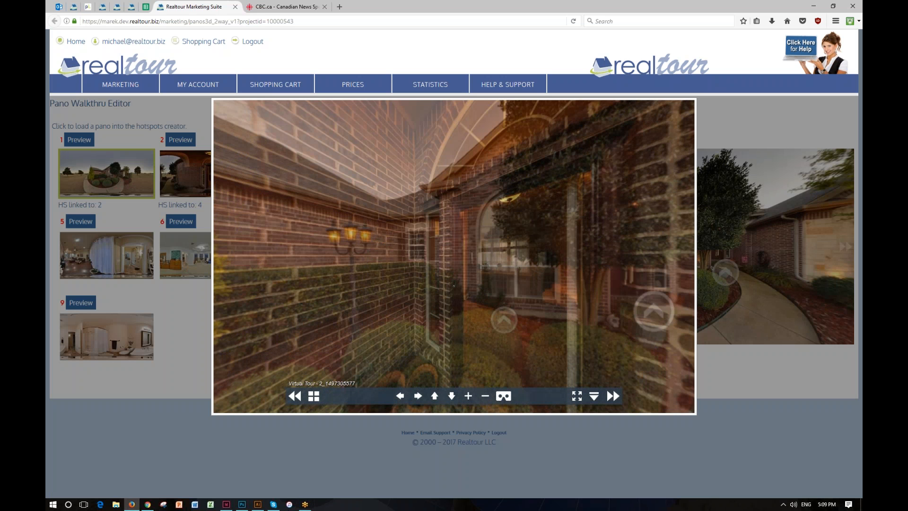
click(505, 321)
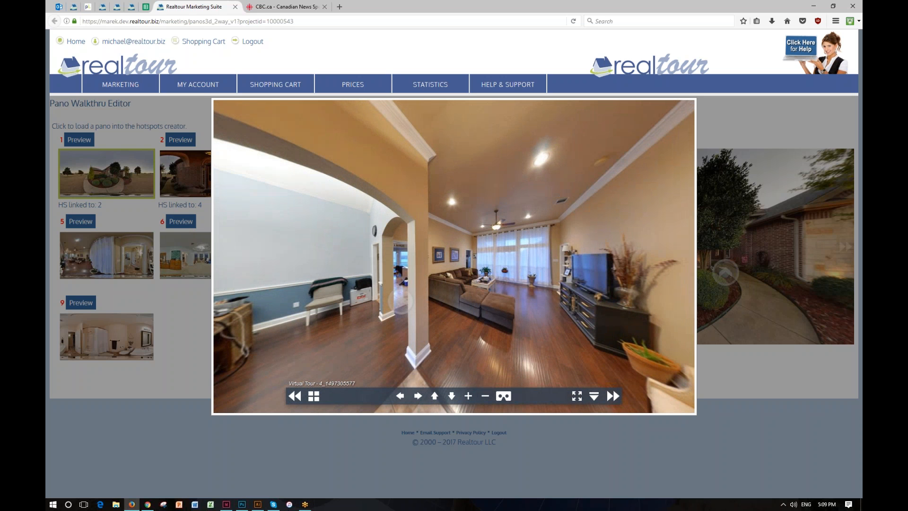
click(402, 304)
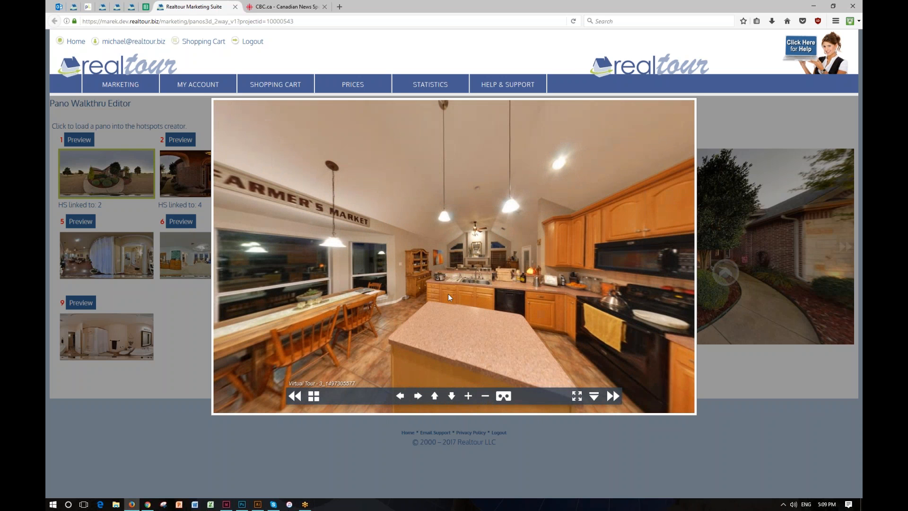
drag(450, 297, 733, 381)
click(734, 385)
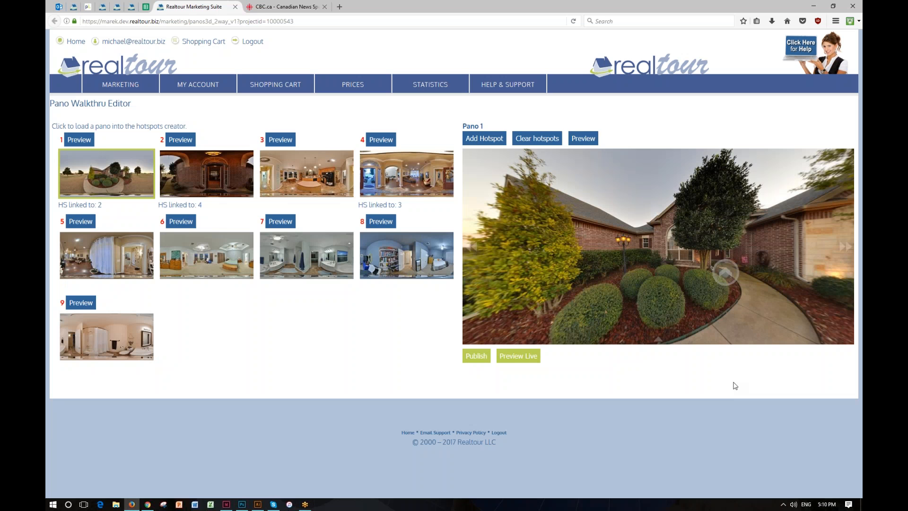
Step: Add a hotspot in the hallway doorway of pano 3 that links to pano 4
click(326, 167)
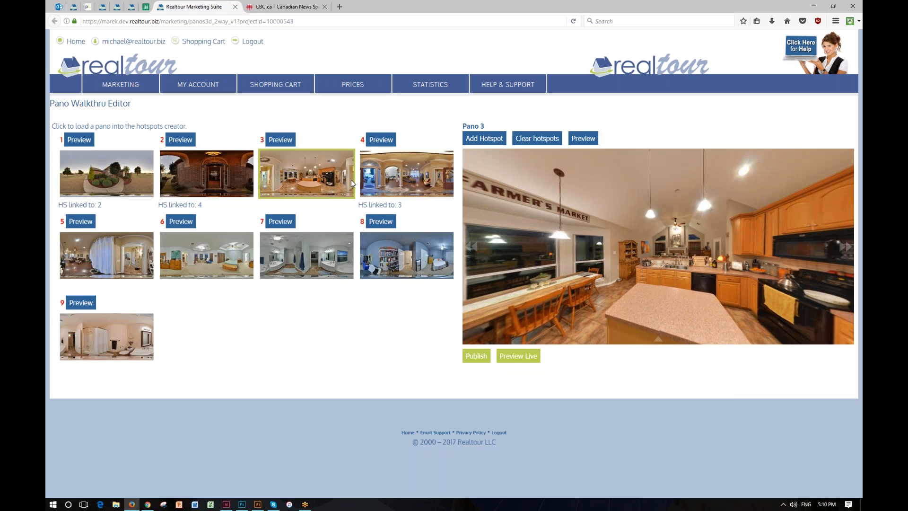
drag(639, 252, 705, 252)
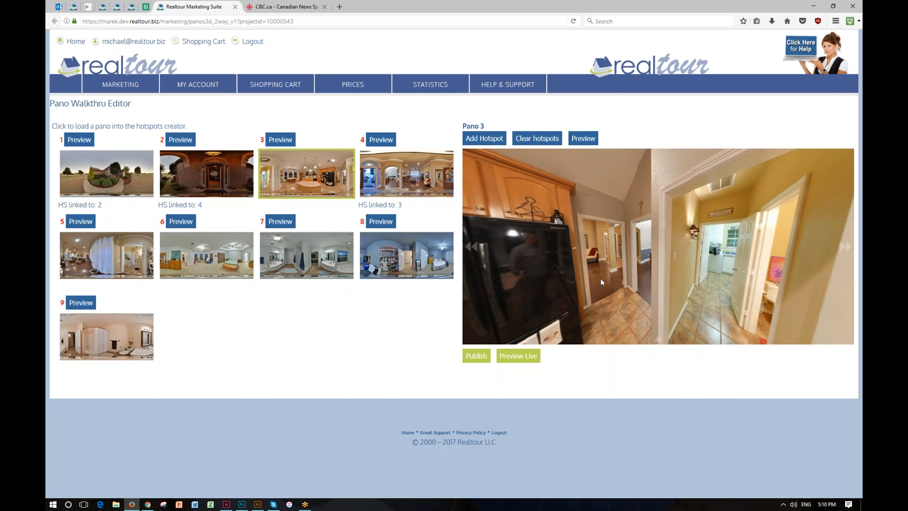
click(476, 139)
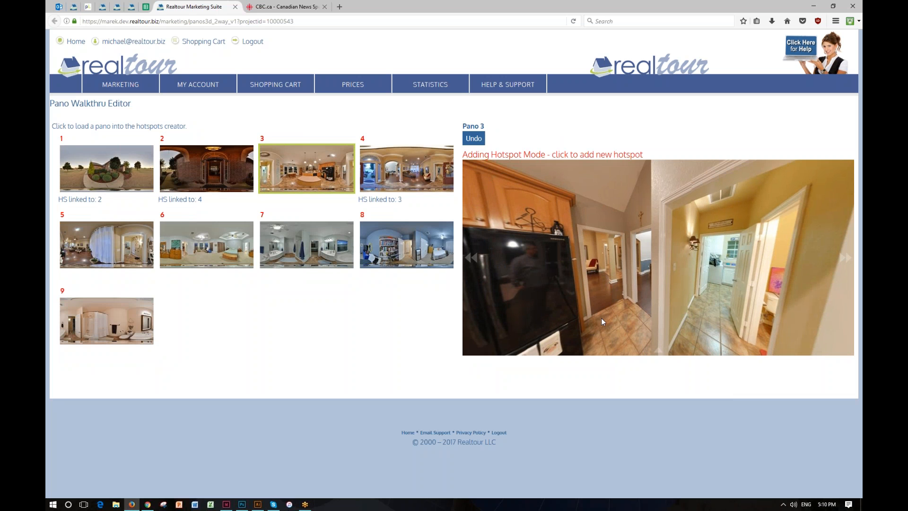
click(606, 280)
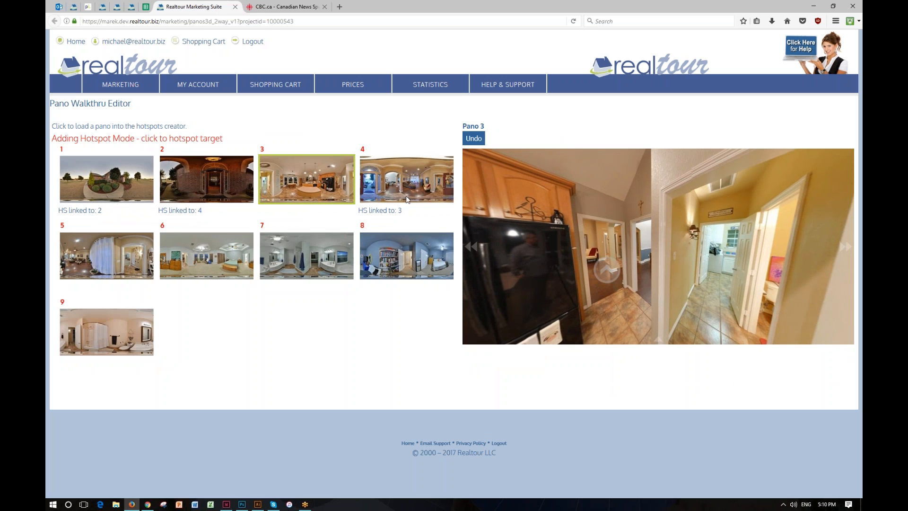
click(413, 180)
click(474, 138)
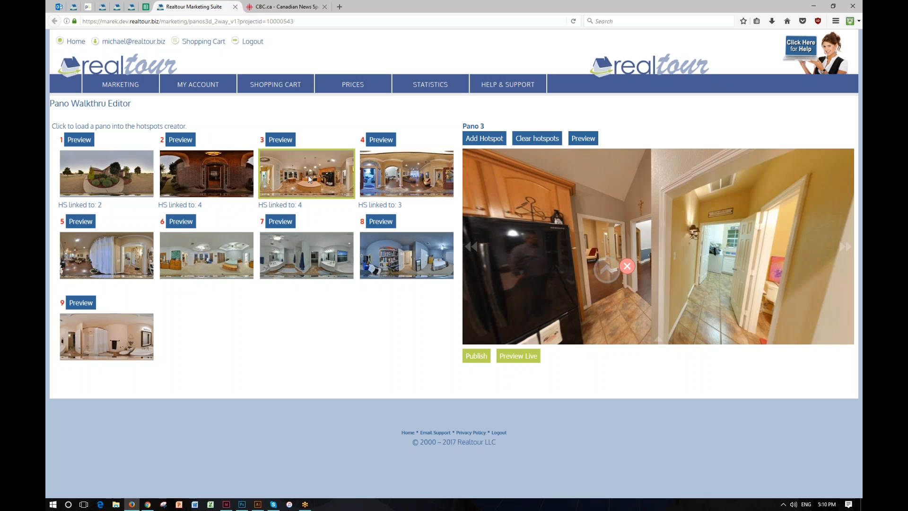
Step: Load pano 4 in the hotspot editor and rotate its view to examine the room
click(385, 173)
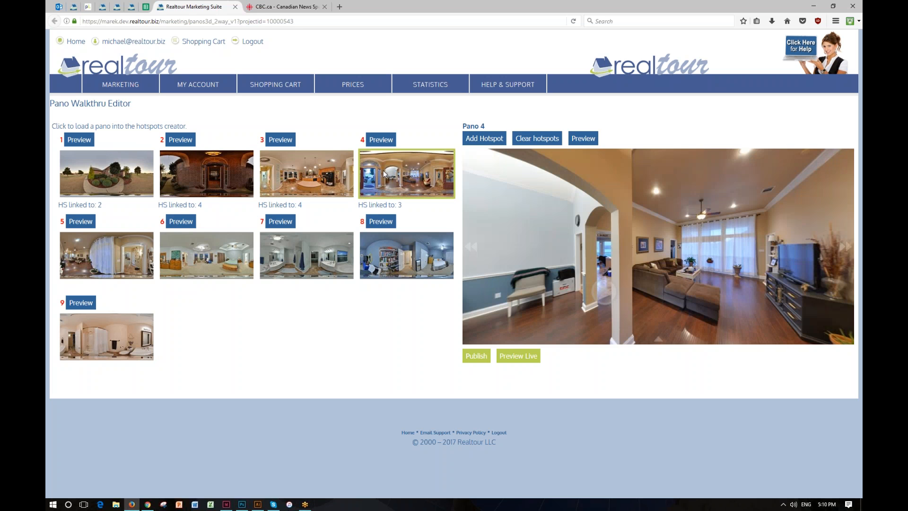
drag(589, 244, 609, 244)
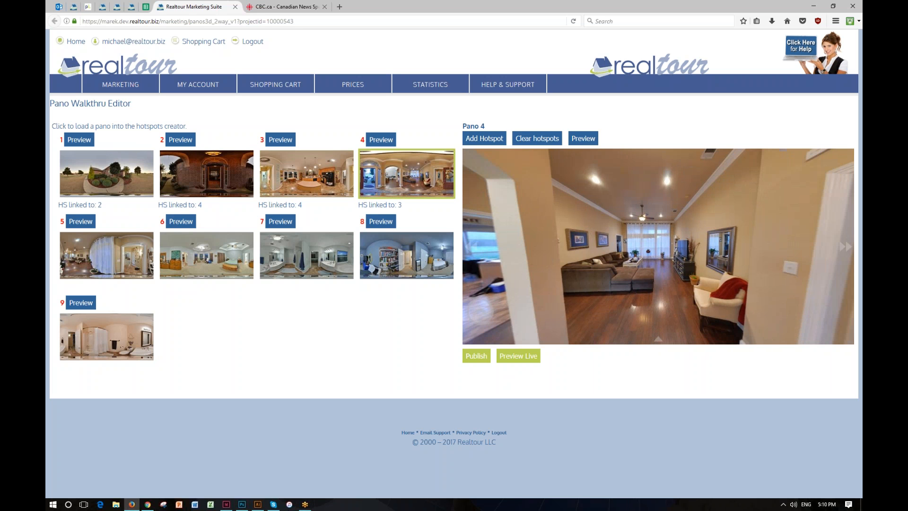
drag(618, 242, 606, 250)
drag(731, 286, 692, 252)
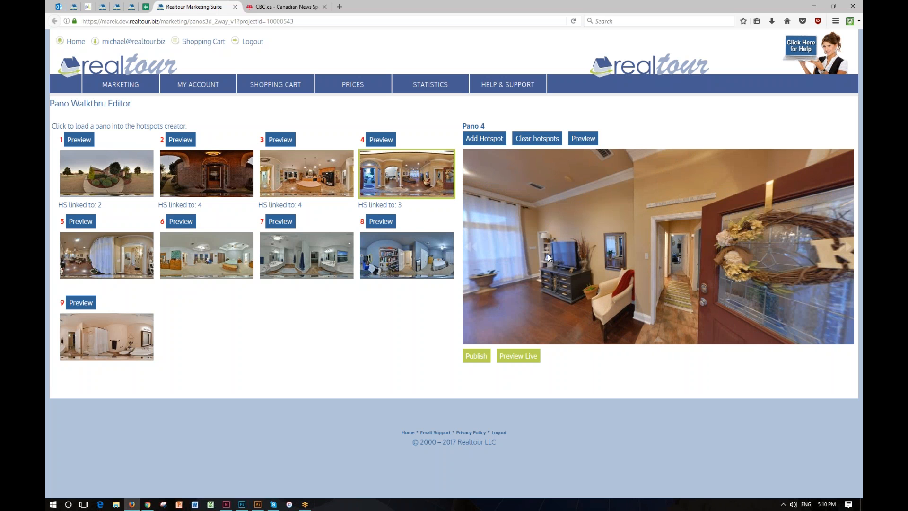
drag(590, 242, 669, 243)
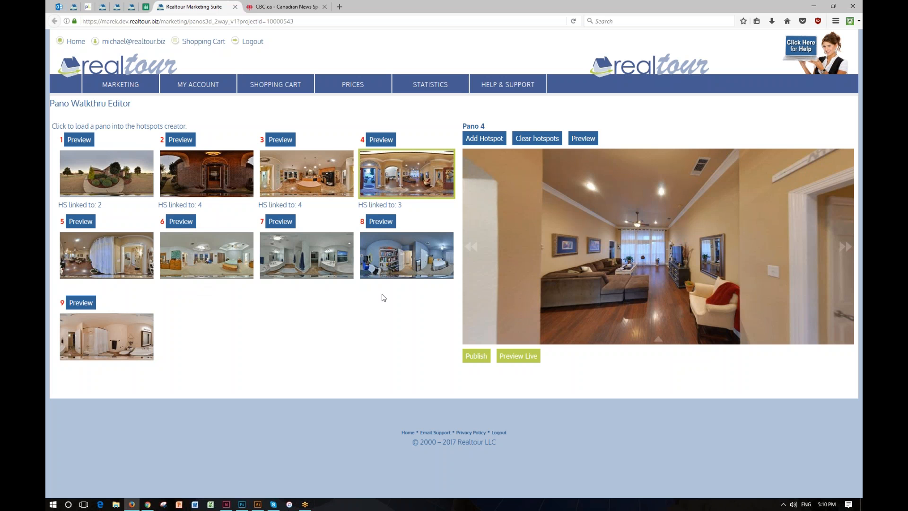
click(141, 174)
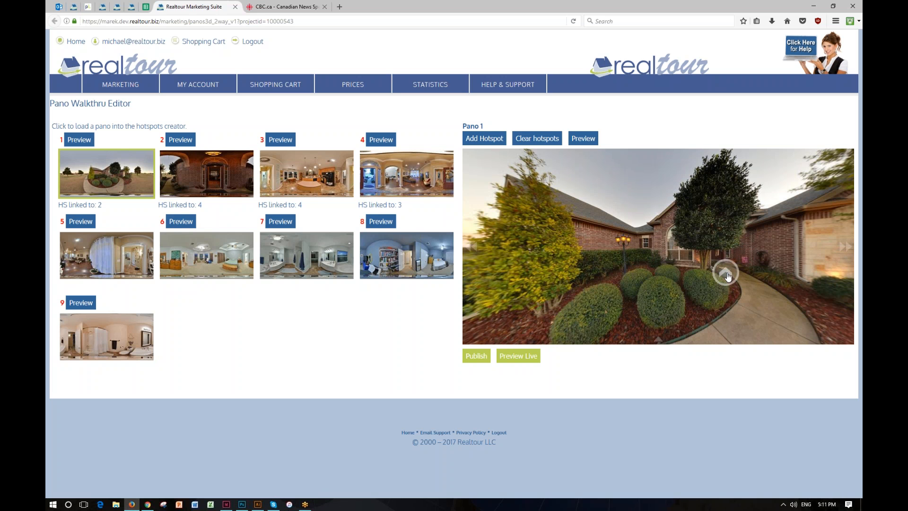
drag(728, 275, 572, 283)
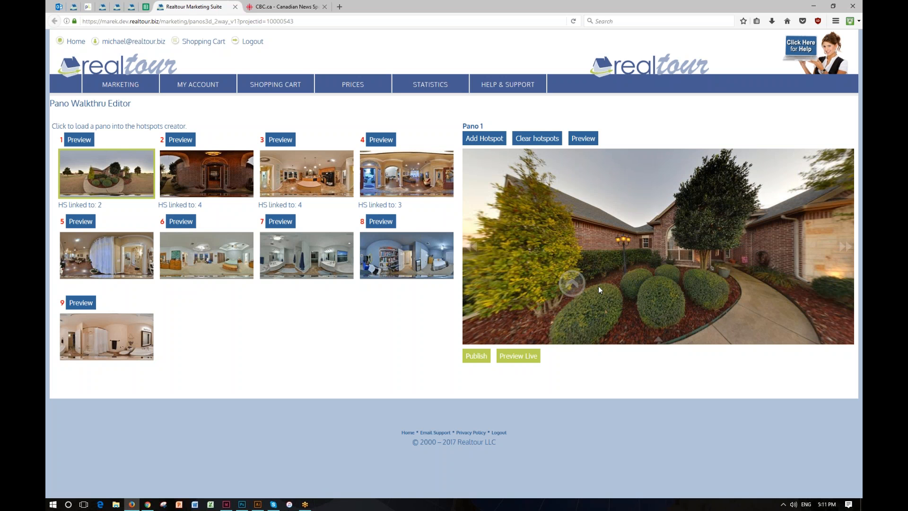
mouse_move(573, 284)
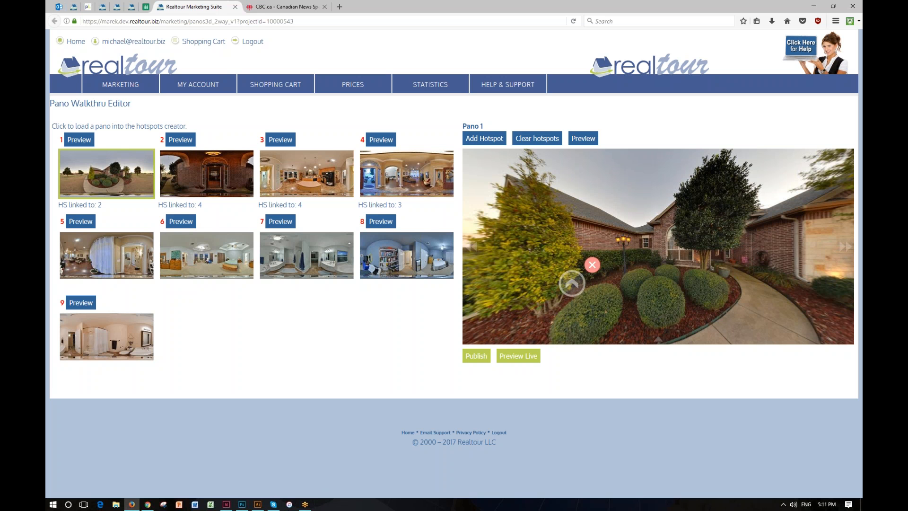
drag(572, 283, 733, 275)
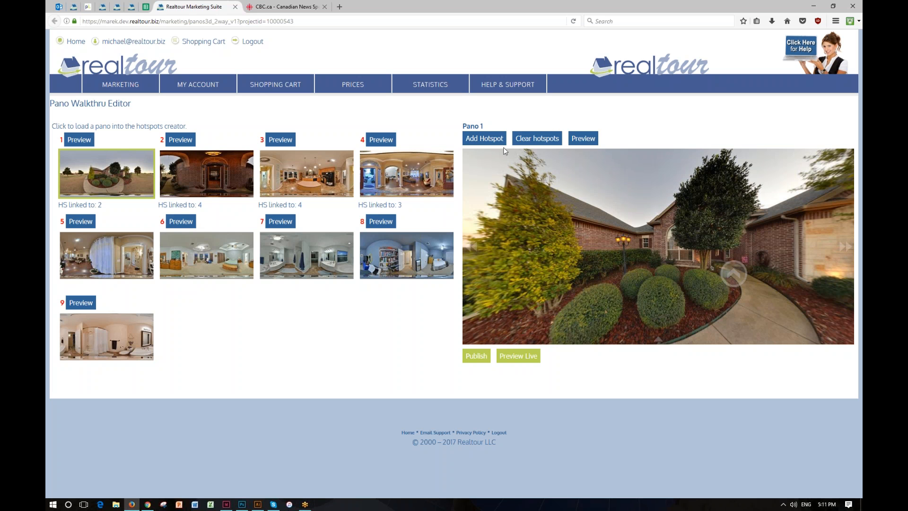
Step: Add, preview and delete a second hotspot on the shrubs of pano 1 linking to pano 2
click(493, 141)
click(595, 284)
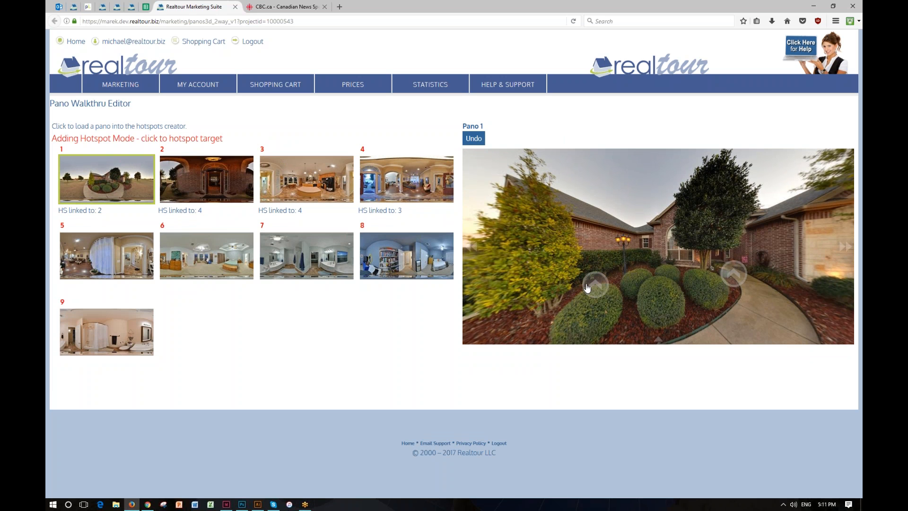
click(220, 181)
click(473, 138)
click(583, 144)
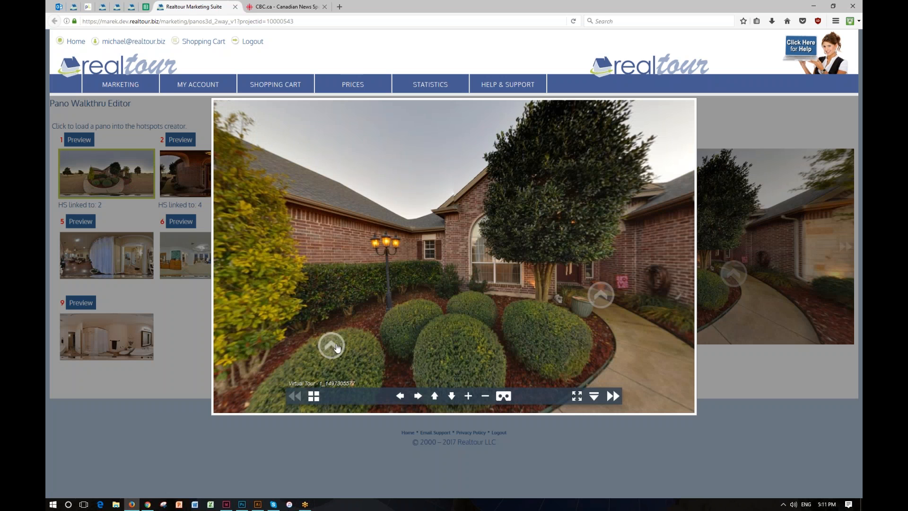
click(670, 451)
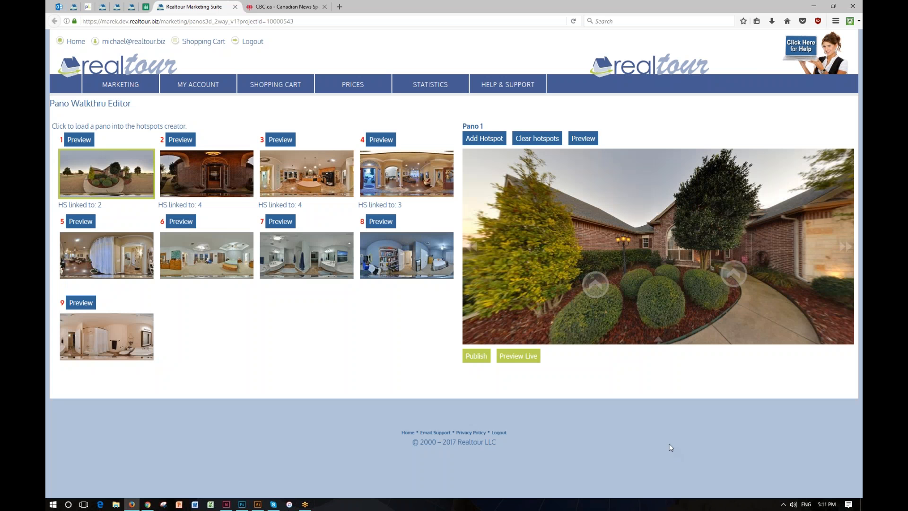
click(610, 280)
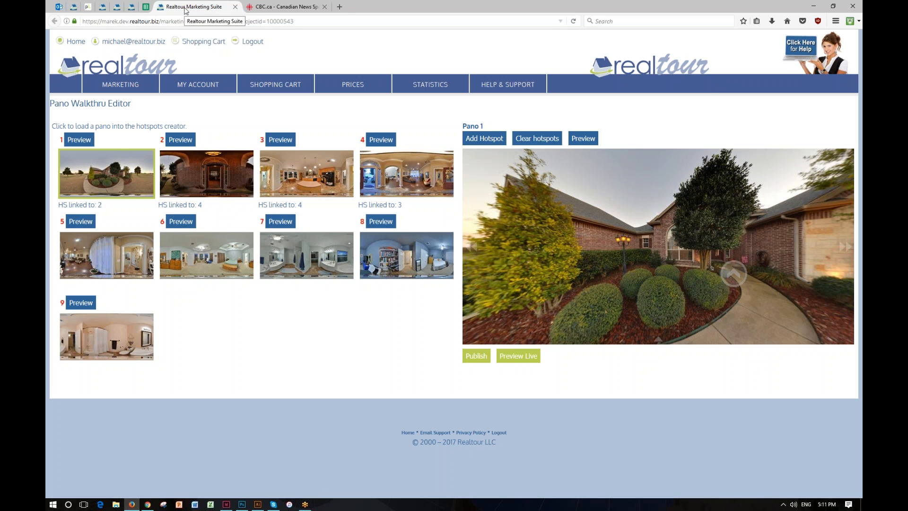
Step: Upload ToddzPlace11 as a new walkthrough pano and recreate the 3D tour
click(132, 7)
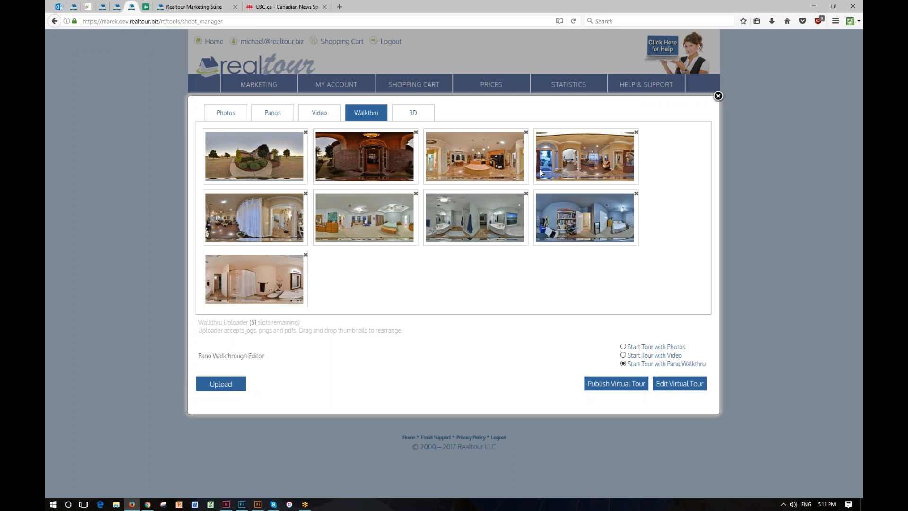
click(231, 379)
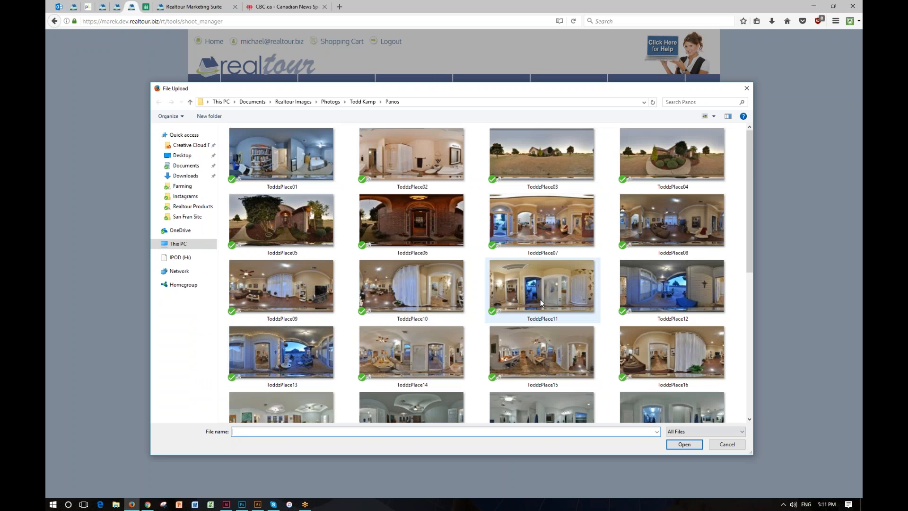
click(550, 294)
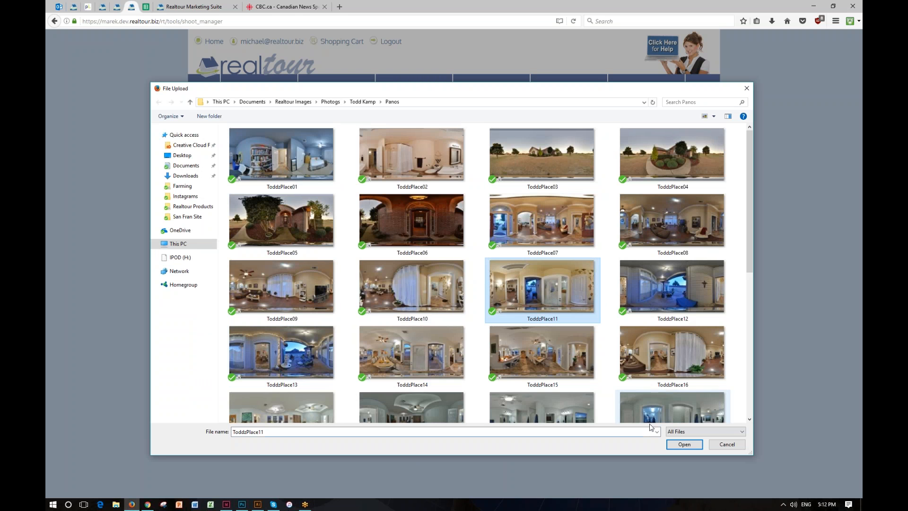
click(684, 445)
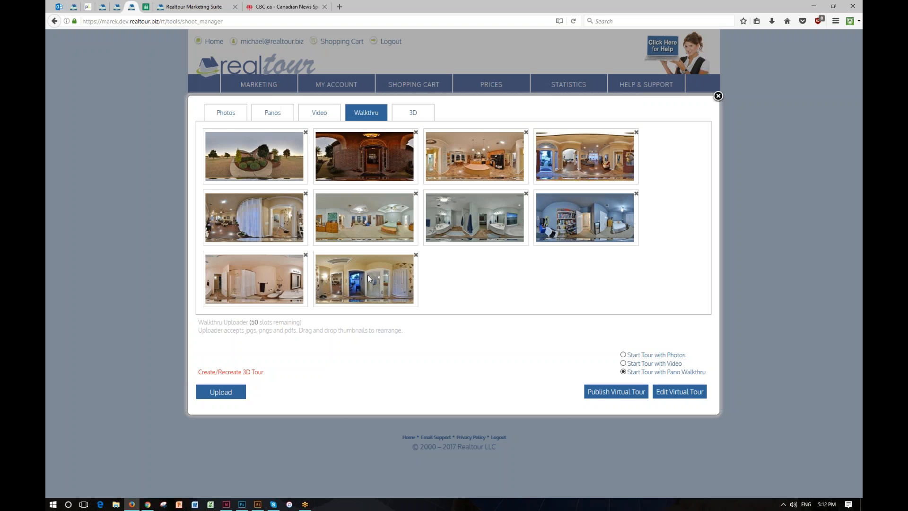
click(224, 373)
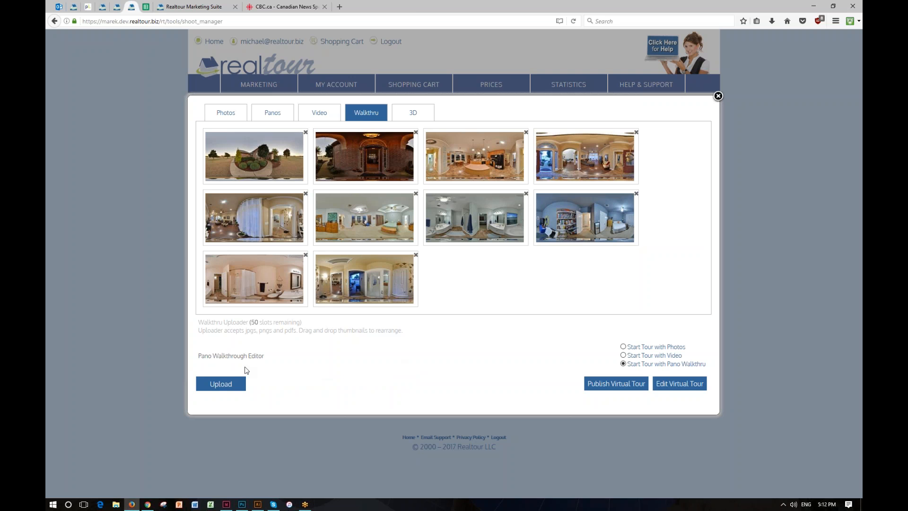
Step: Open the Pano Walkthrough Editor again, load the new pano 10, and publish the tour
click(230, 357)
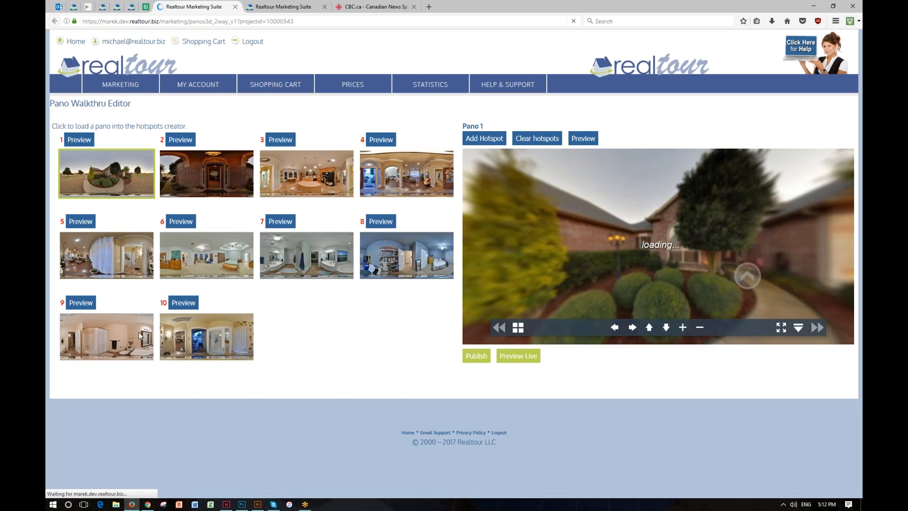
click(206, 337)
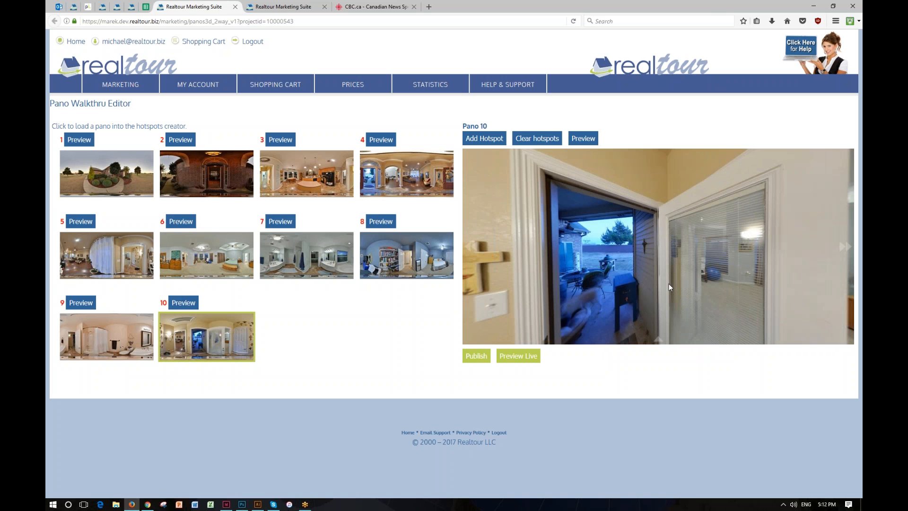
drag(669, 284, 680, 259)
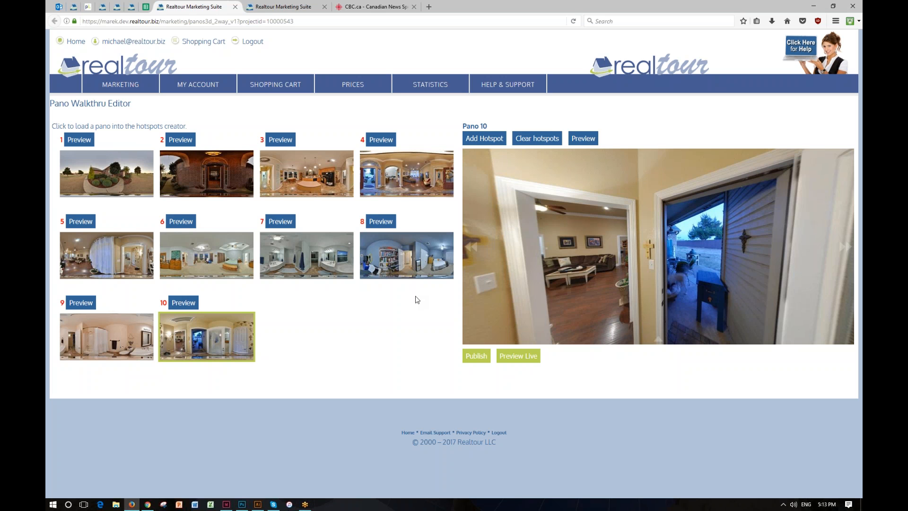
click(477, 357)
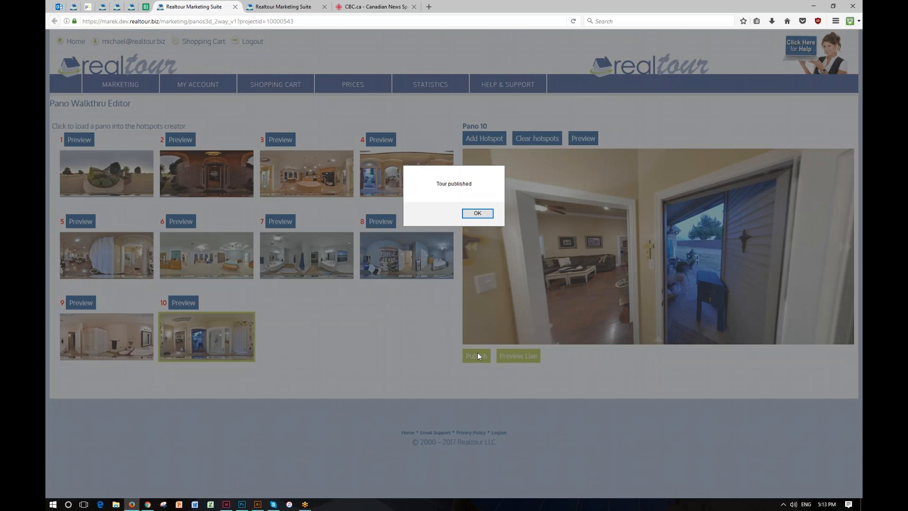
click(479, 214)
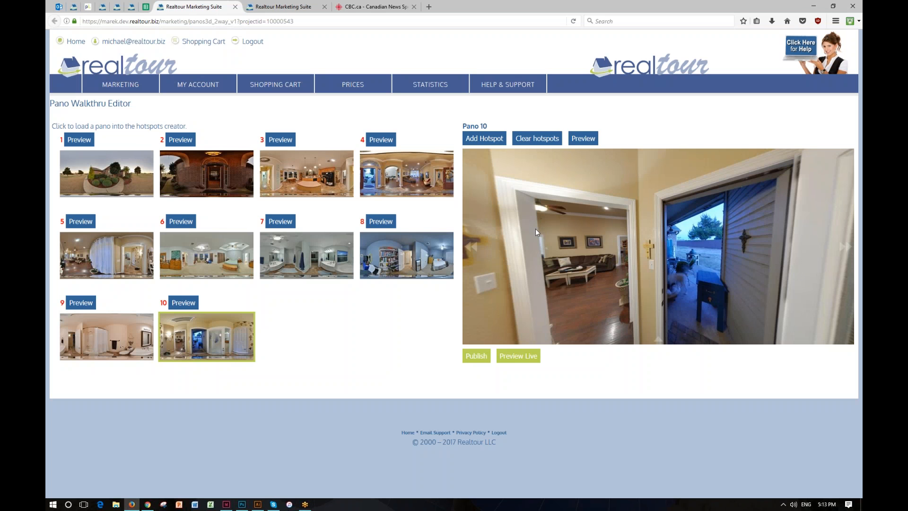
click(134, 7)
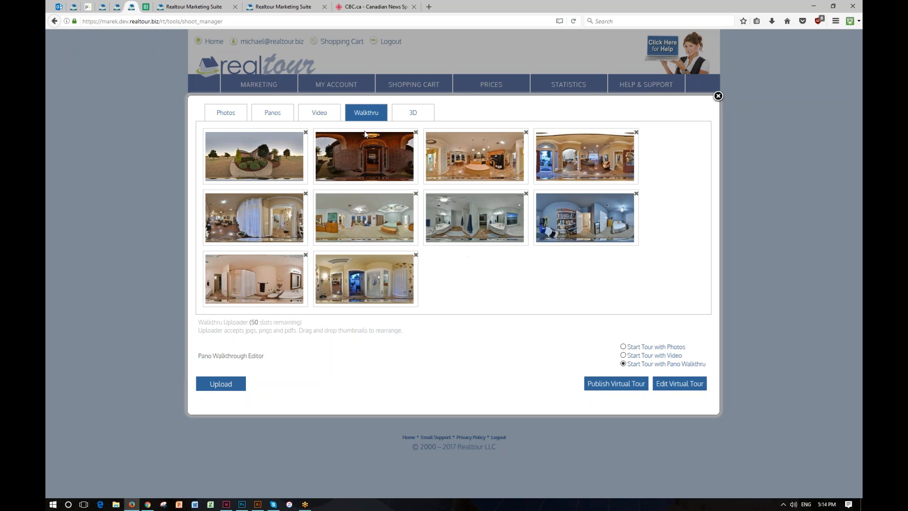
click(211, 6)
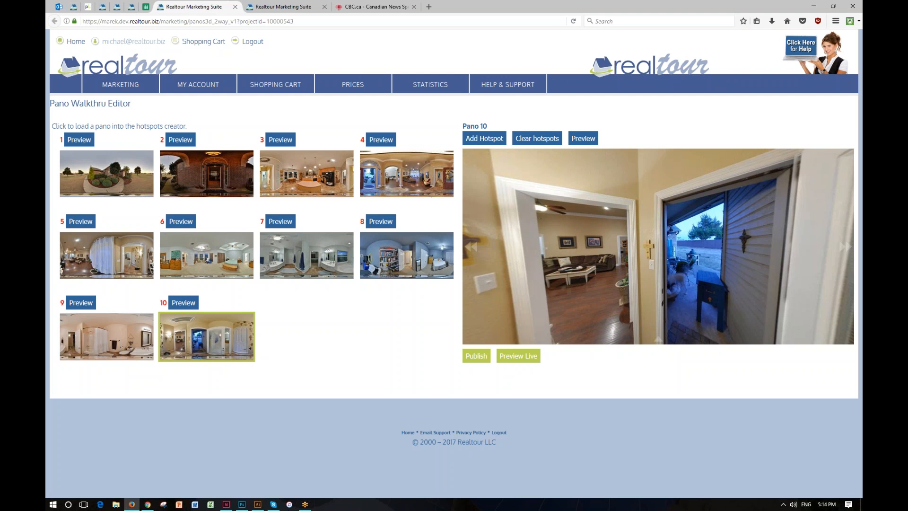
click(134, 8)
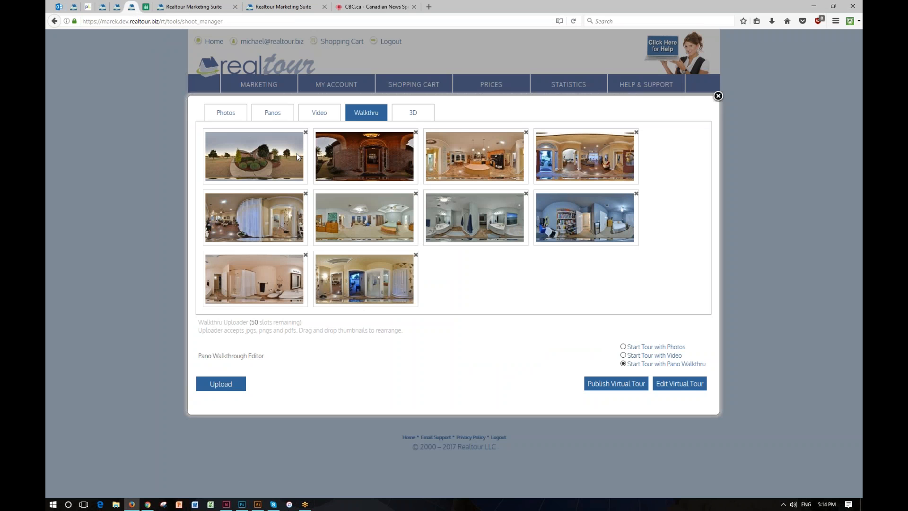
Step: Switch to Gmail in Chrome, open the 'Virtual Tour has been updated' email and follow its branded tour link
click(150, 506)
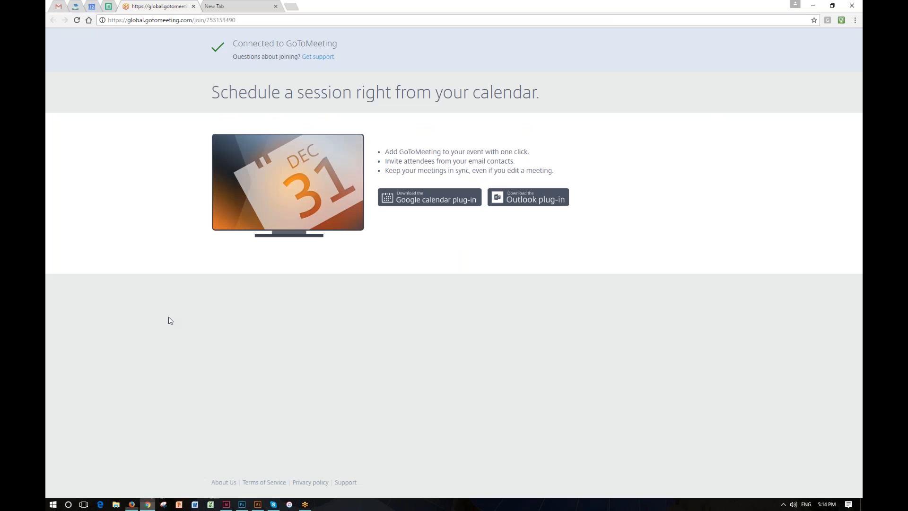
click(61, 8)
click(66, 98)
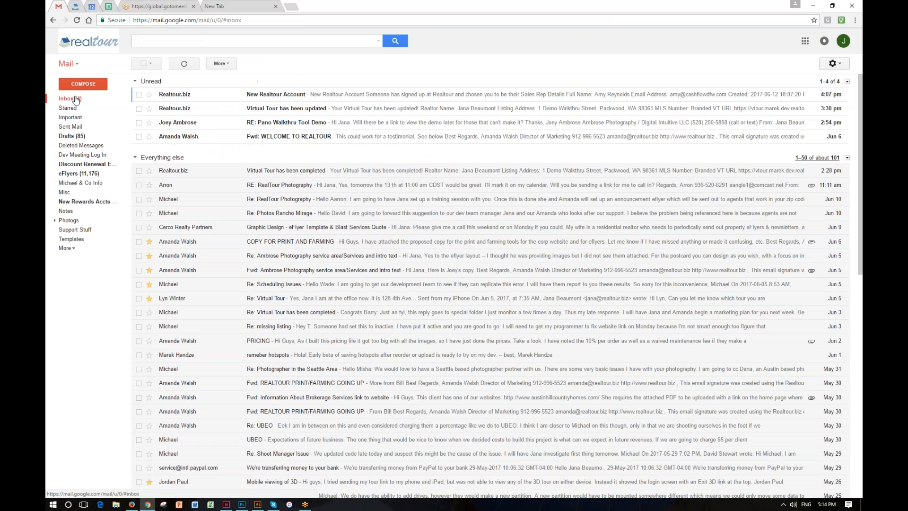
click(183, 108)
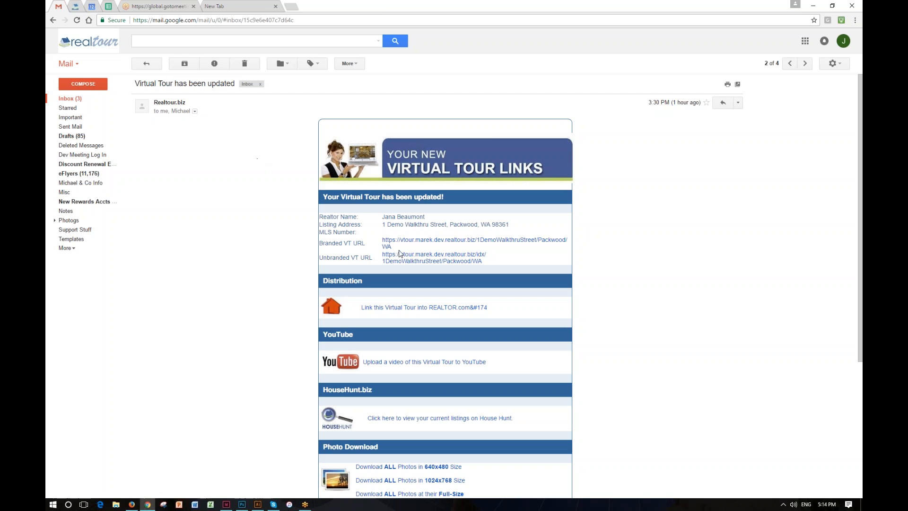
click(439, 244)
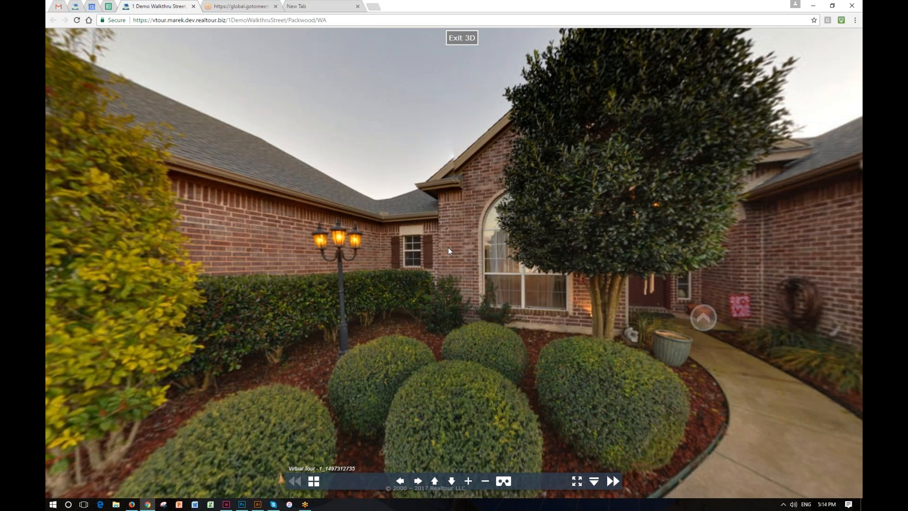
Step: Walk through the published tour from pano 1, following the hotspots through the front door into the house
drag(470, 254, 61, 254)
drag(568, 199, 85, 191)
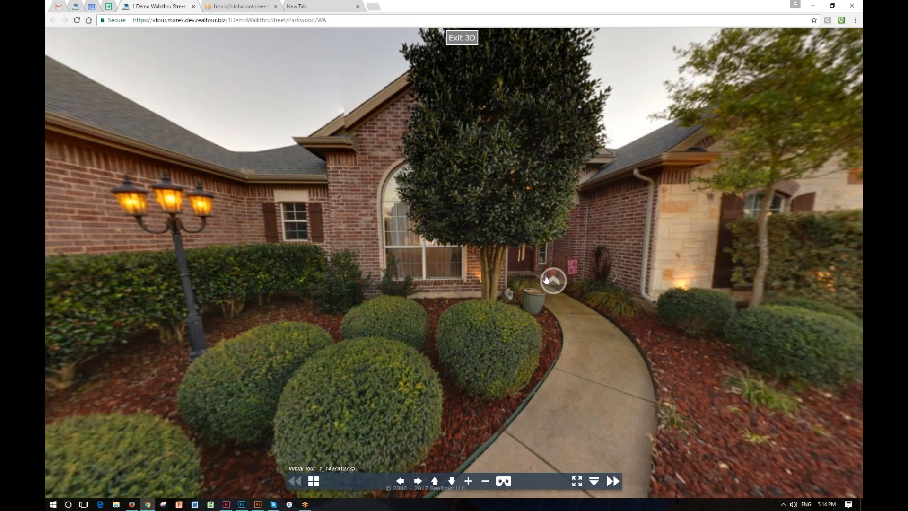
click(554, 281)
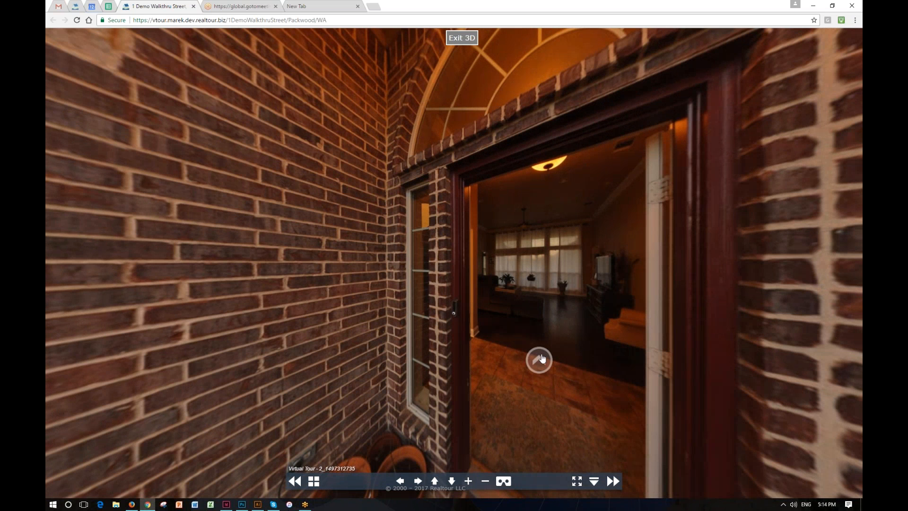
click(539, 360)
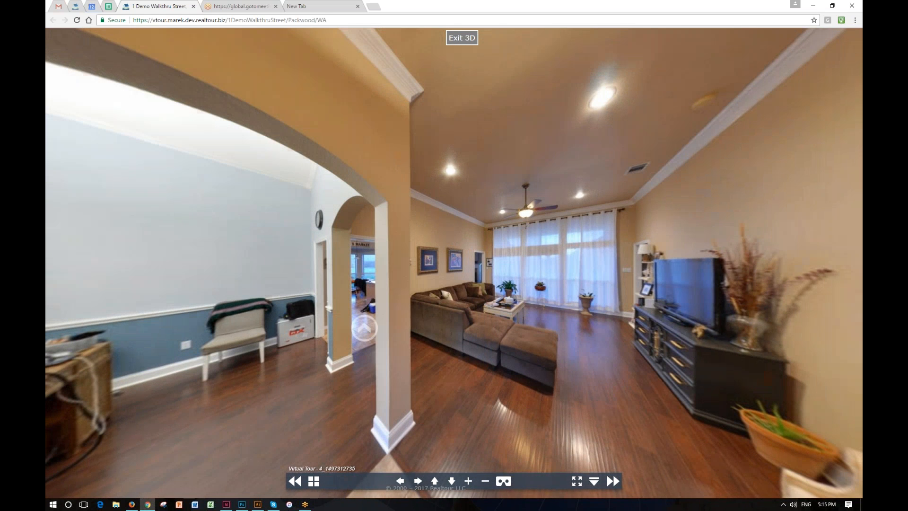
click(364, 329)
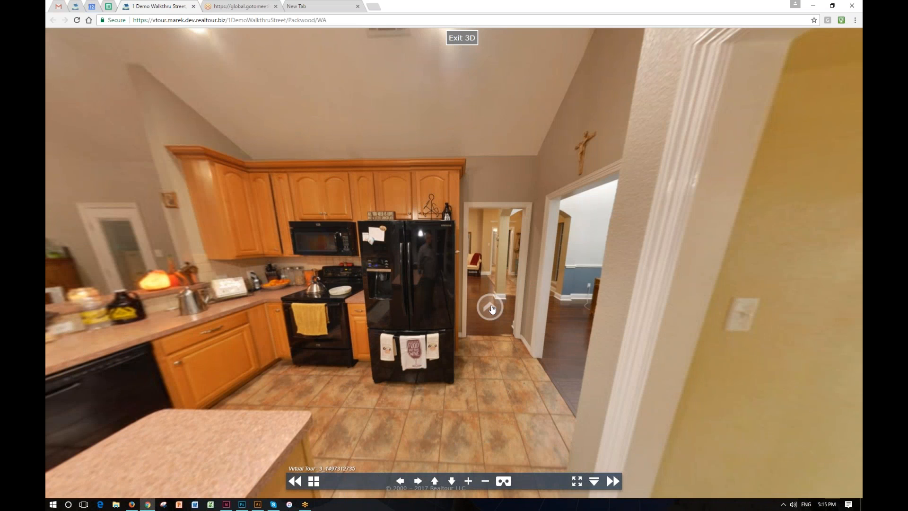
click(492, 308)
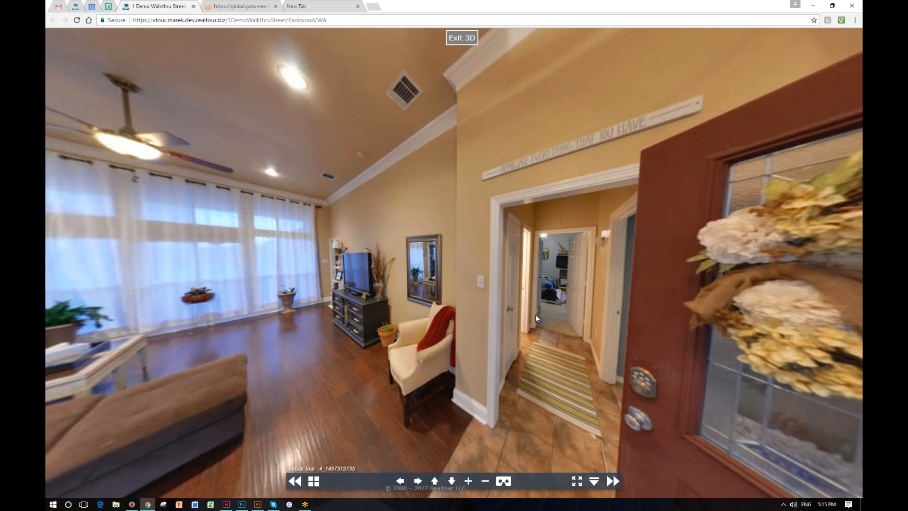
drag(451, 326, 450, 322)
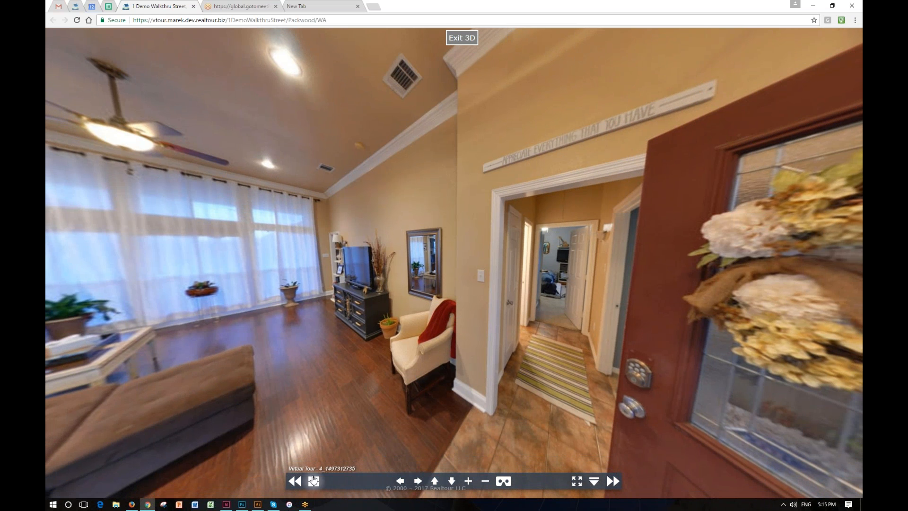
Step: Browse the published tour's panos through the thumbnail strip and toggle fullscreen on and off
click(314, 481)
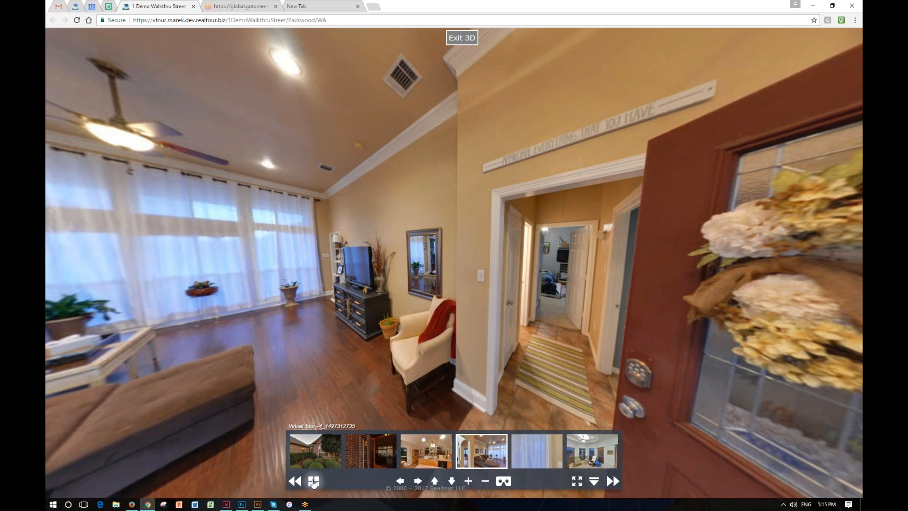
click(369, 449)
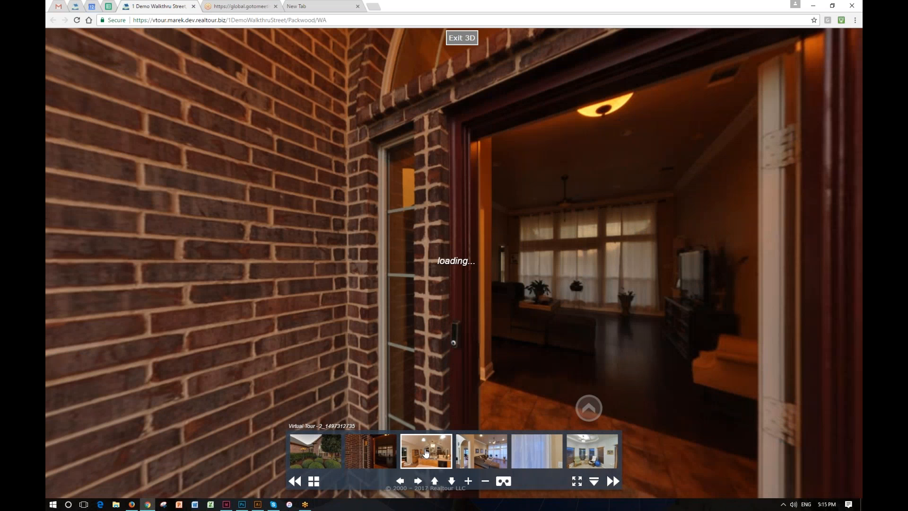
click(426, 453)
click(492, 453)
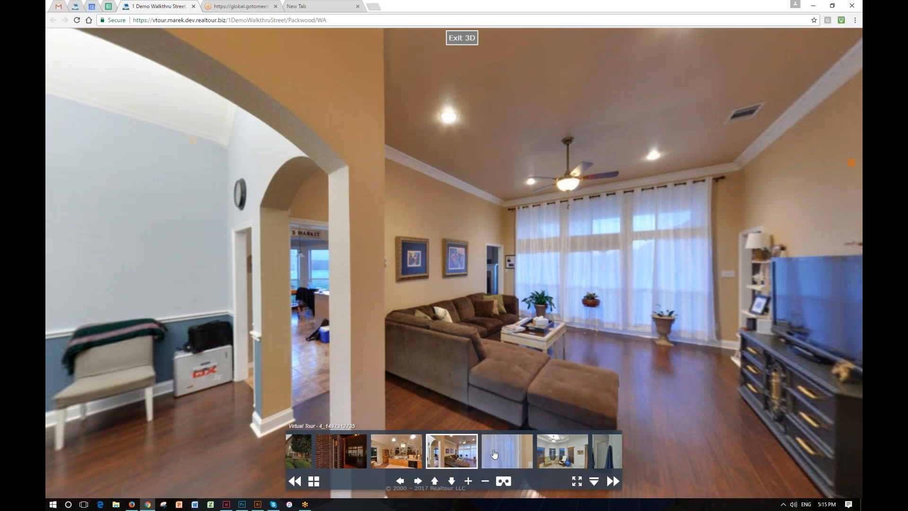
click(494, 455)
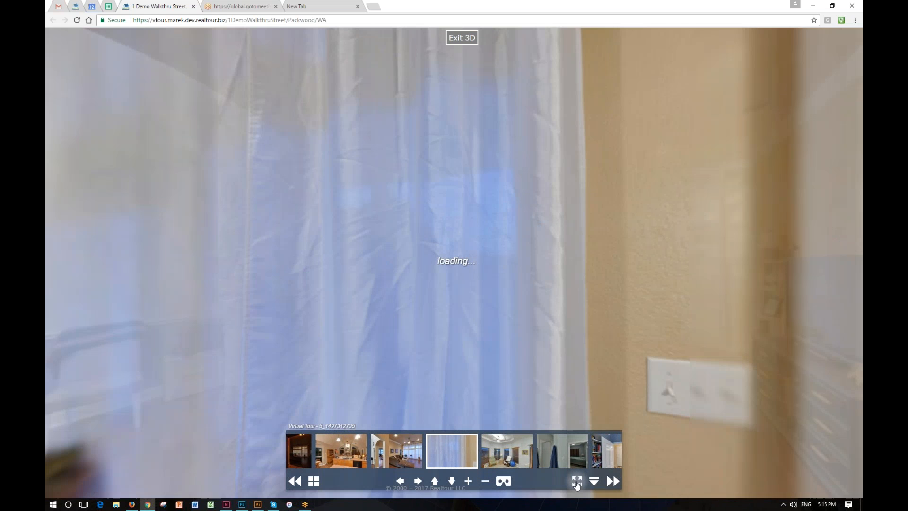
click(577, 482)
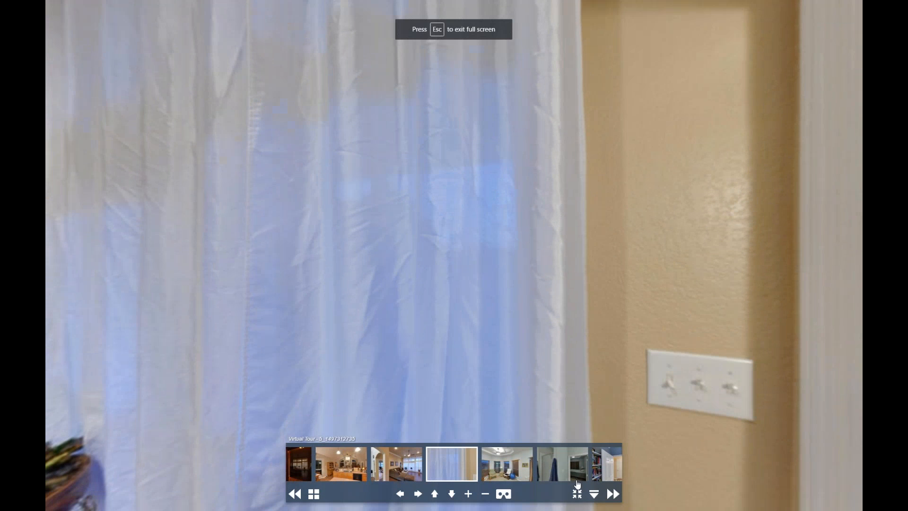
click(577, 495)
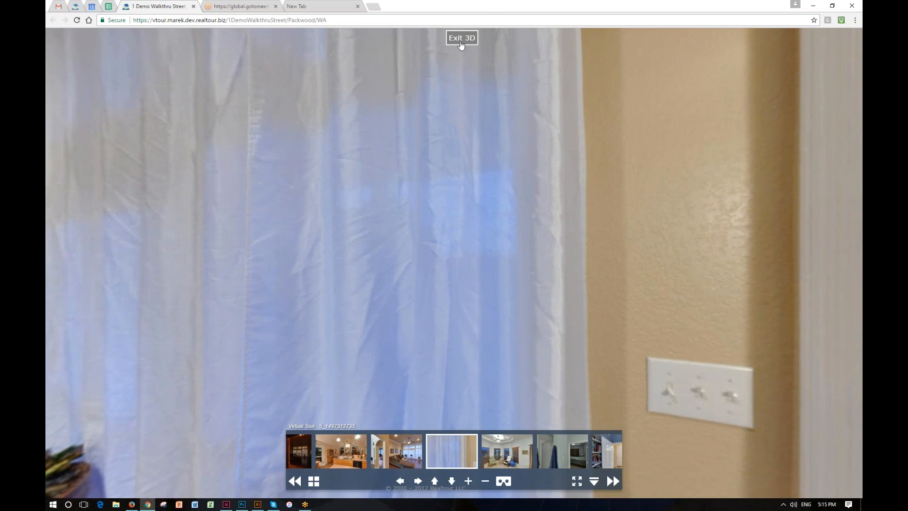
Step: Exit the 3D view, play and stop the slideshow tour, then reopen and exit the 3D walkthrough
click(461, 39)
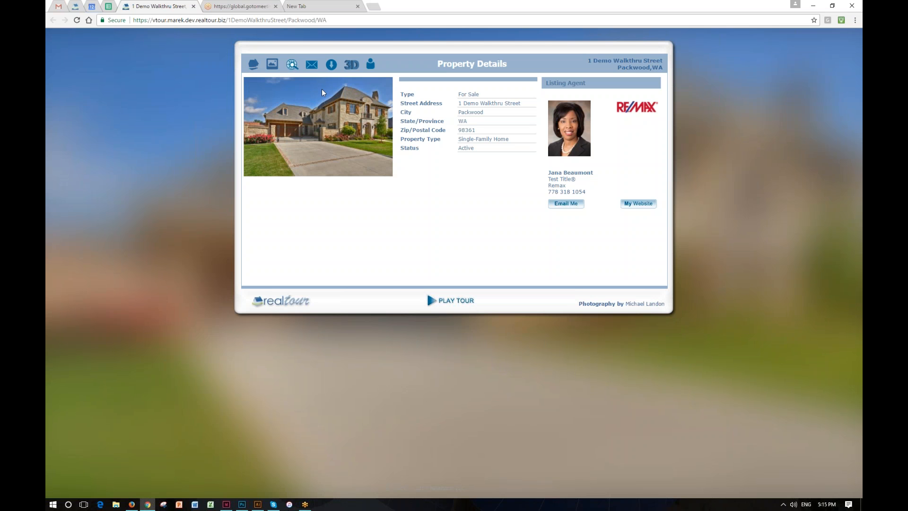
click(432, 301)
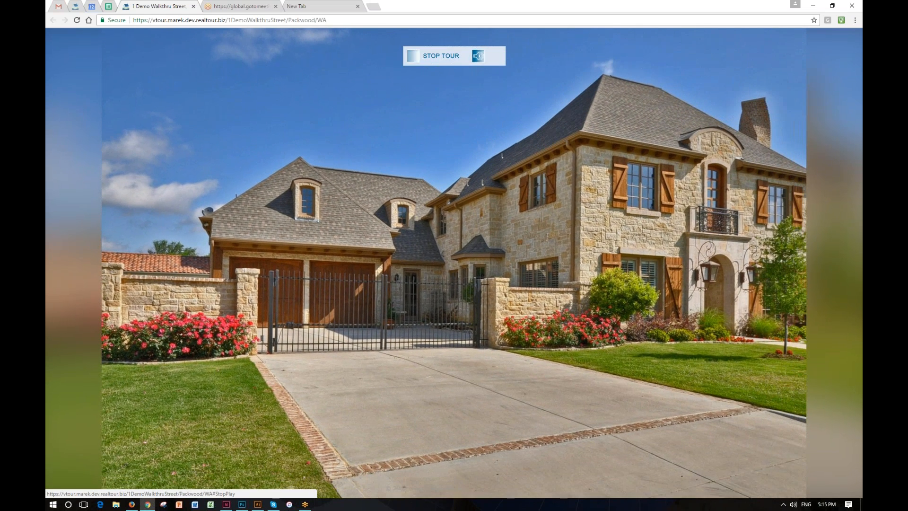
click(441, 56)
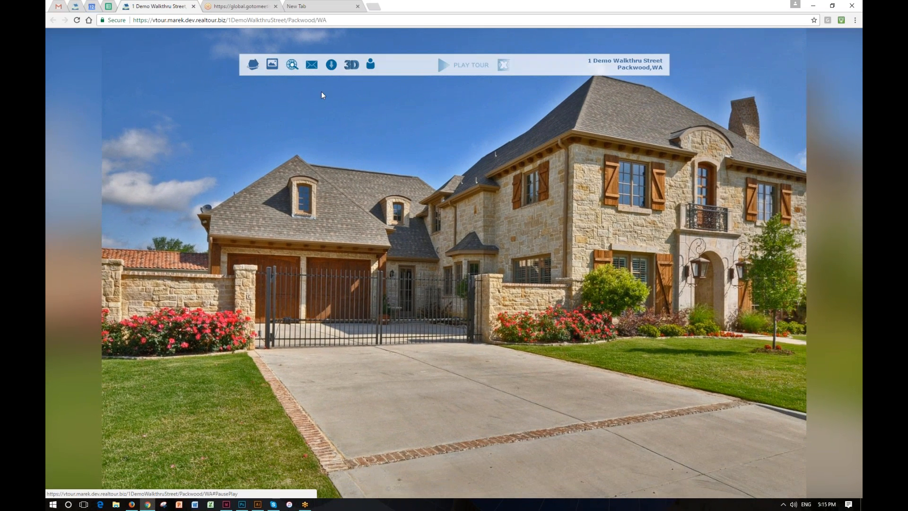
click(351, 63)
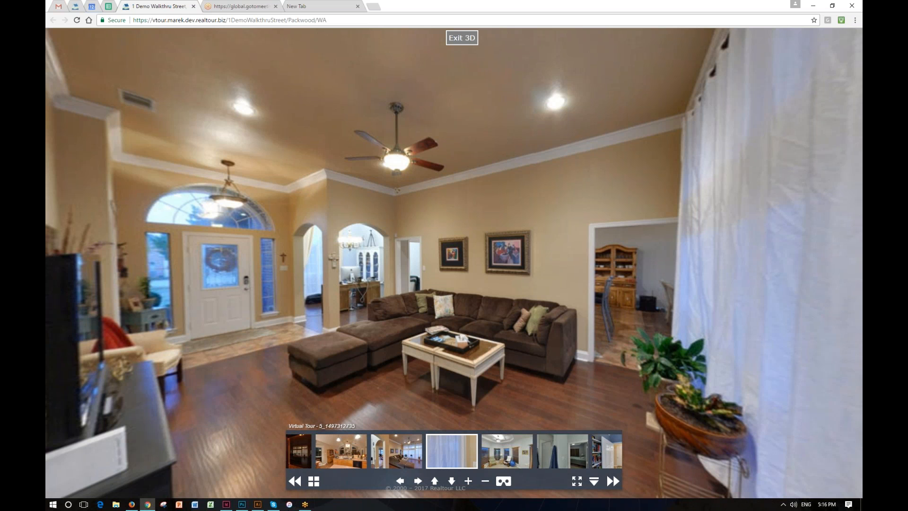
click(462, 38)
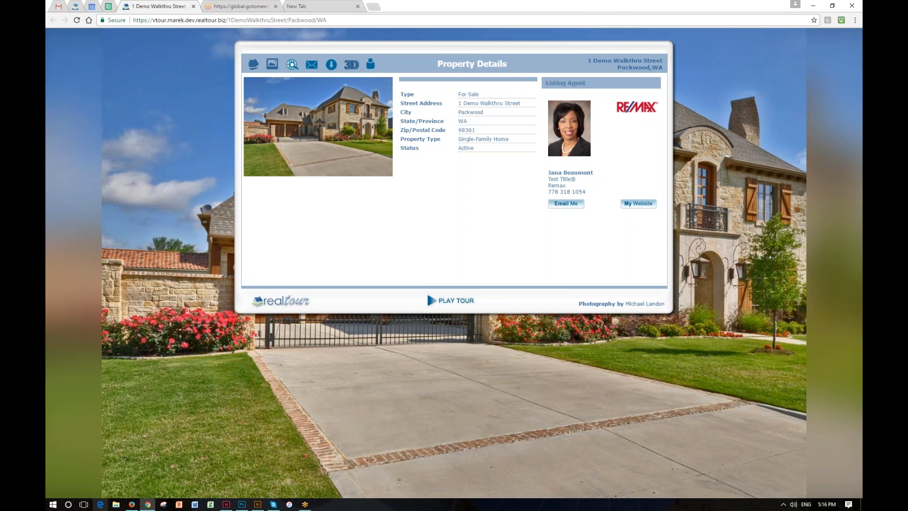
Step: Switch to the Pano Walkthrough Editor in Firefox and add a hotspot on pano 4's open front door linking to pano 1
click(132, 505)
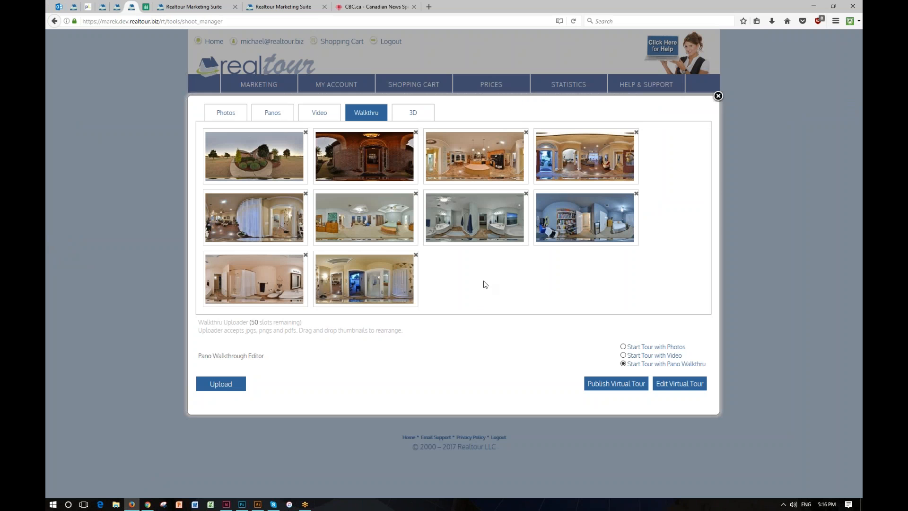
click(230, 7)
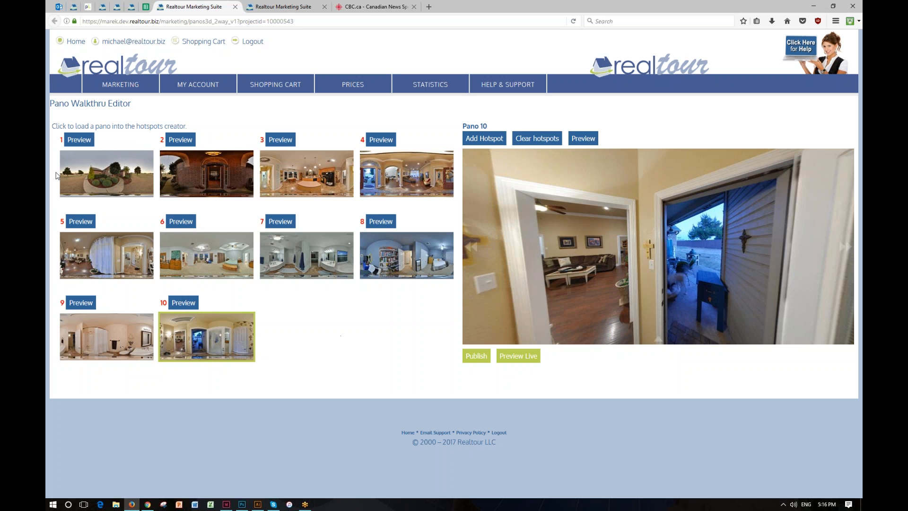
click(103, 185)
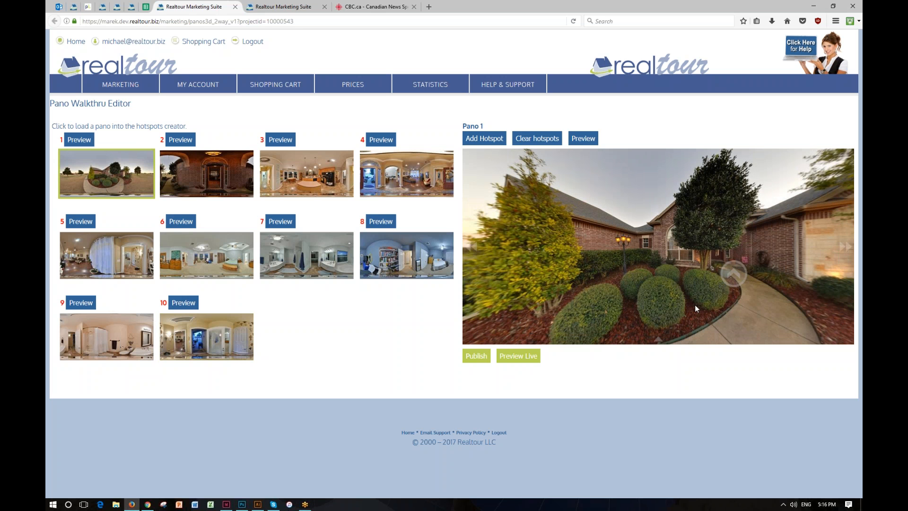
click(398, 174)
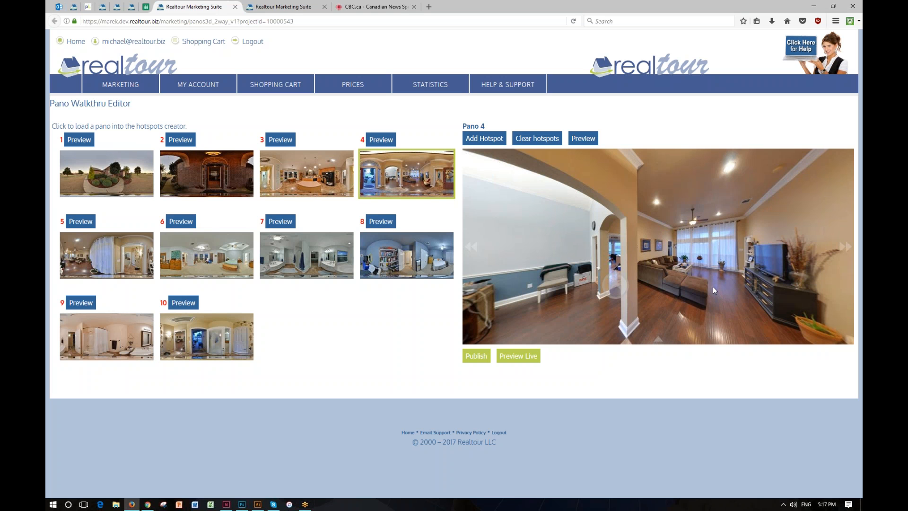
drag(726, 278, 584, 269)
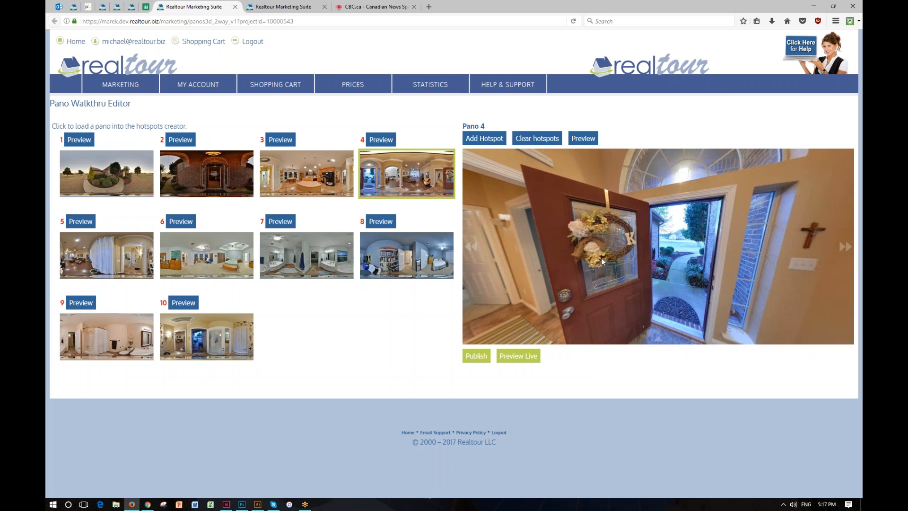
scroll(602, 259, up, 3)
click(497, 139)
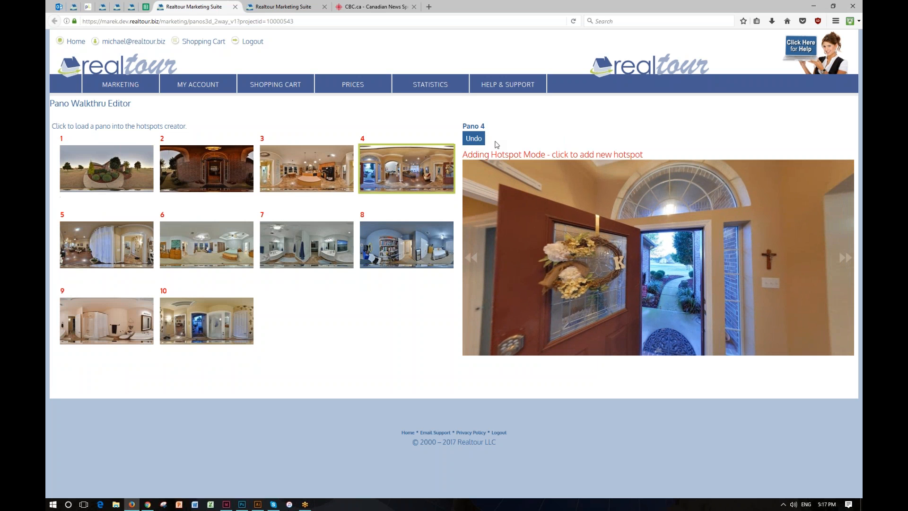
click(675, 295)
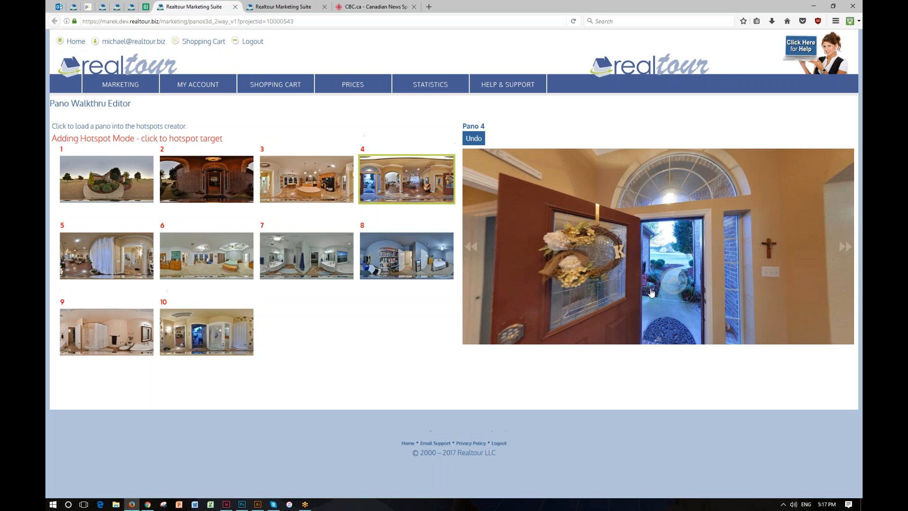
click(110, 182)
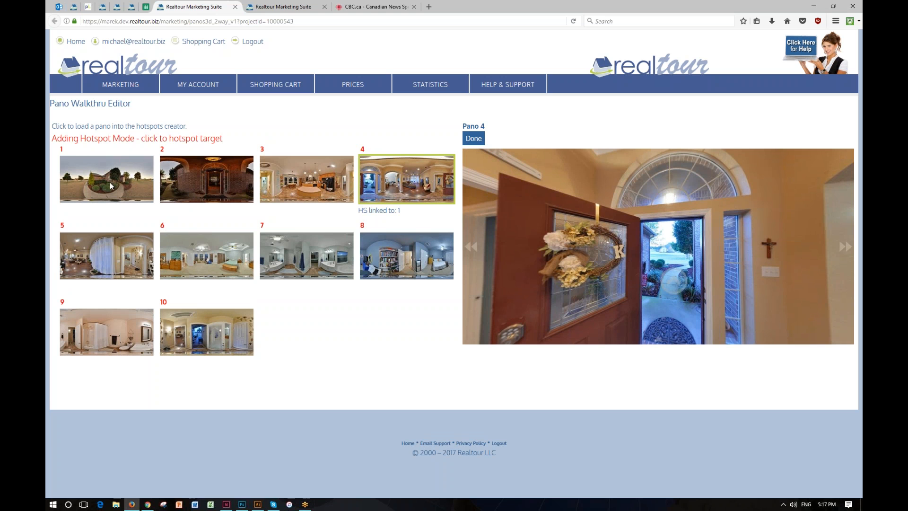
click(475, 139)
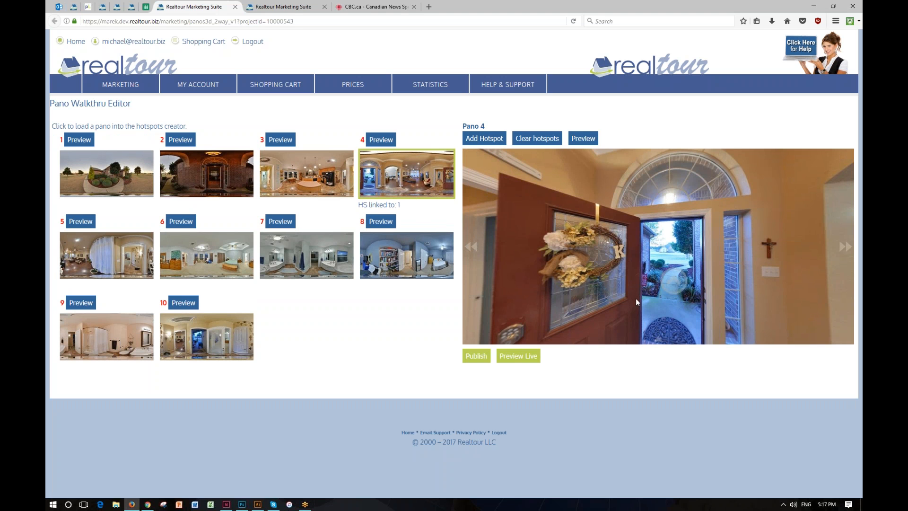
Step: Add a second hotspot in pano 4 on the hallway beside the living room, linking to pano 6
click(393, 186)
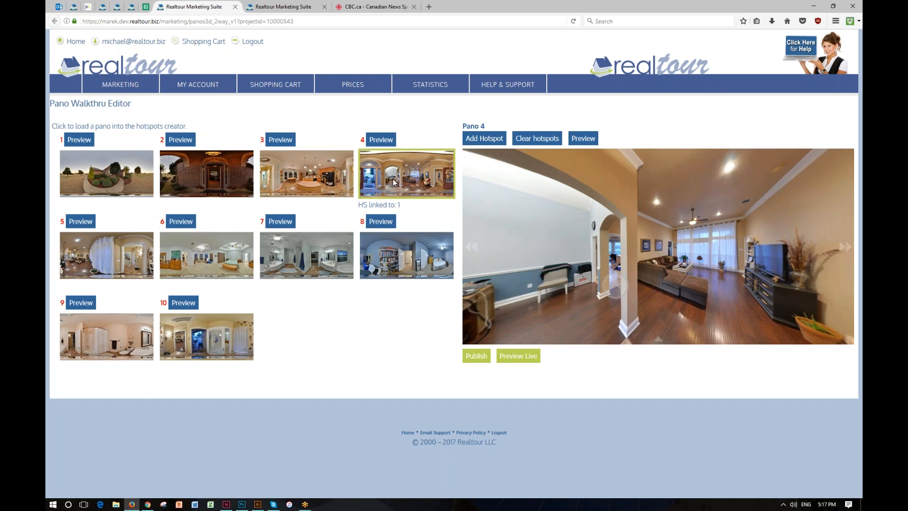
click(484, 138)
click(650, 273)
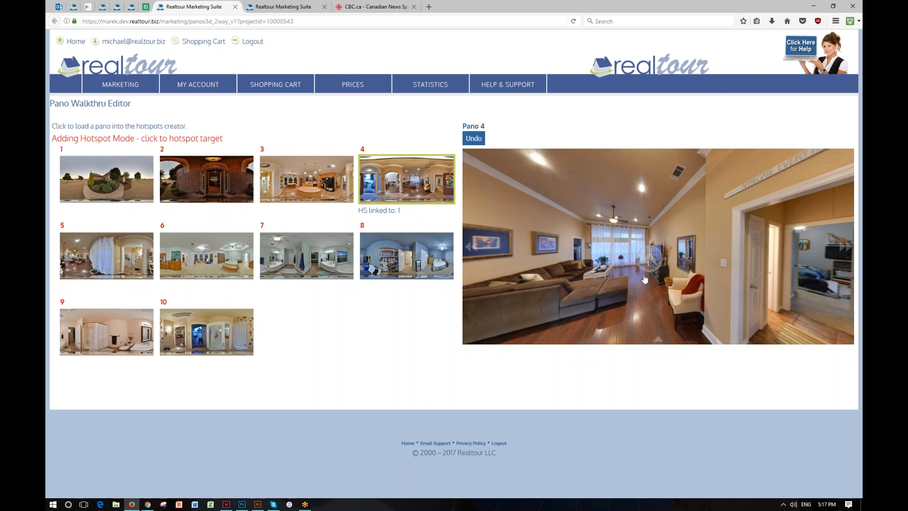
click(208, 258)
click(473, 138)
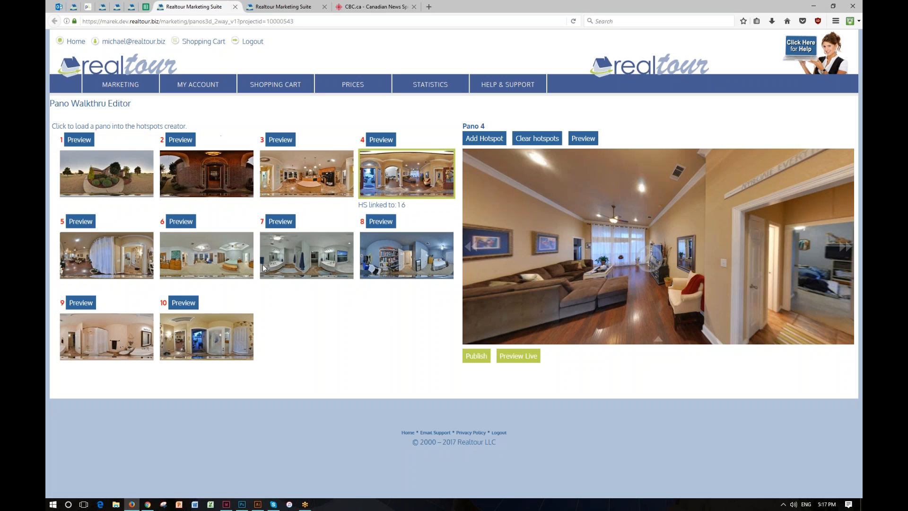
Step: Load pano 6 and add a hotspot on its open doorway linking to pano 7
click(232, 260)
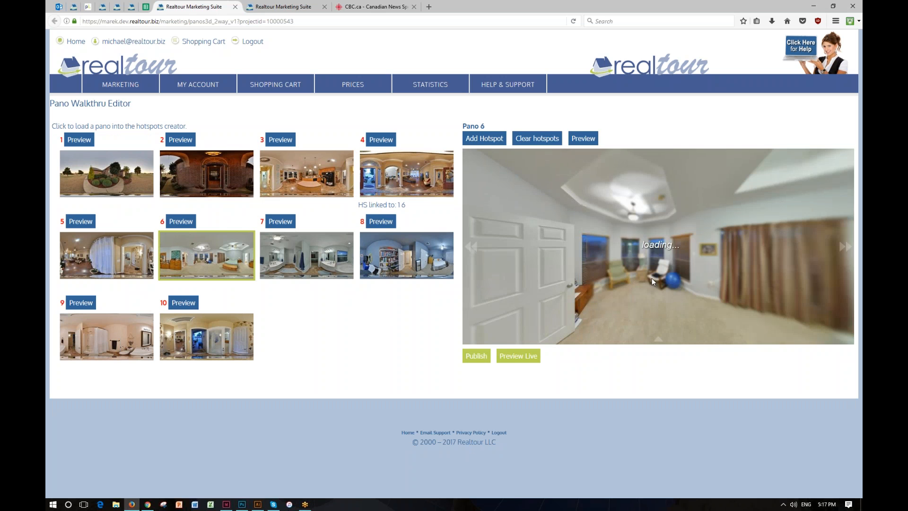
drag(588, 265, 510, 261)
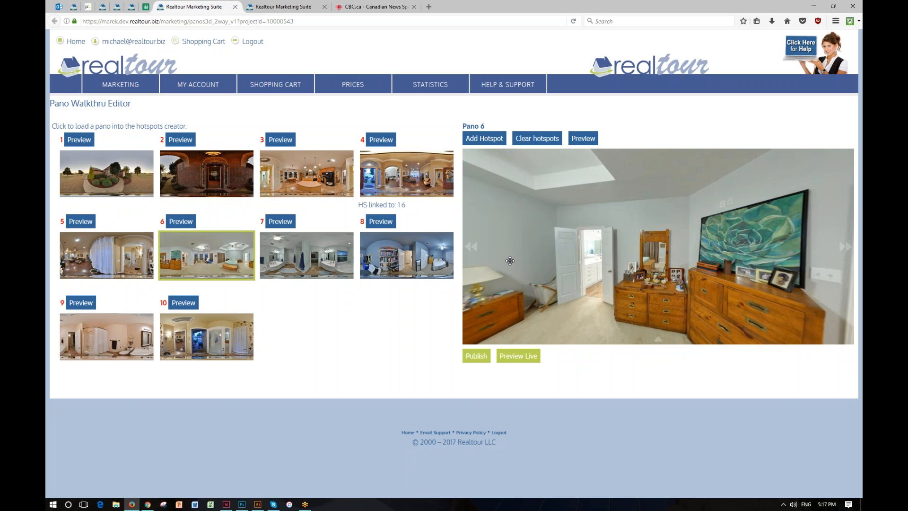
click(486, 139)
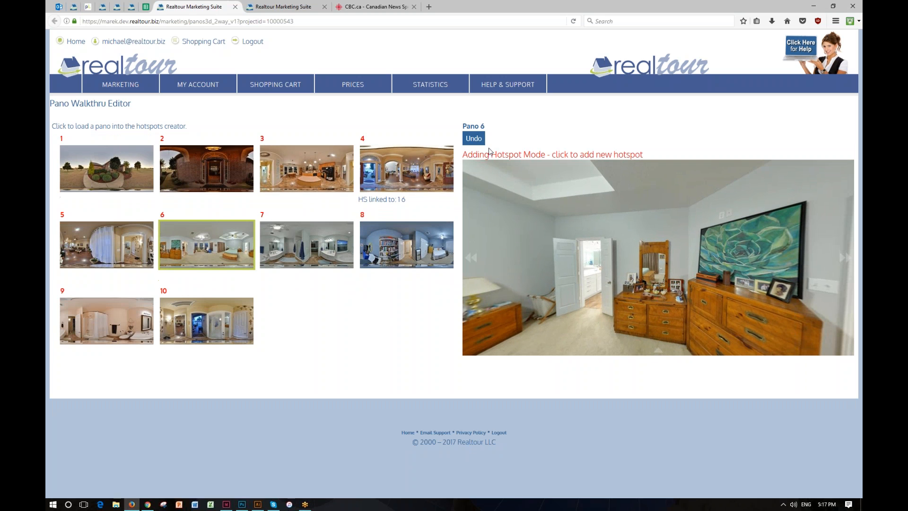
click(592, 289)
click(314, 259)
click(473, 138)
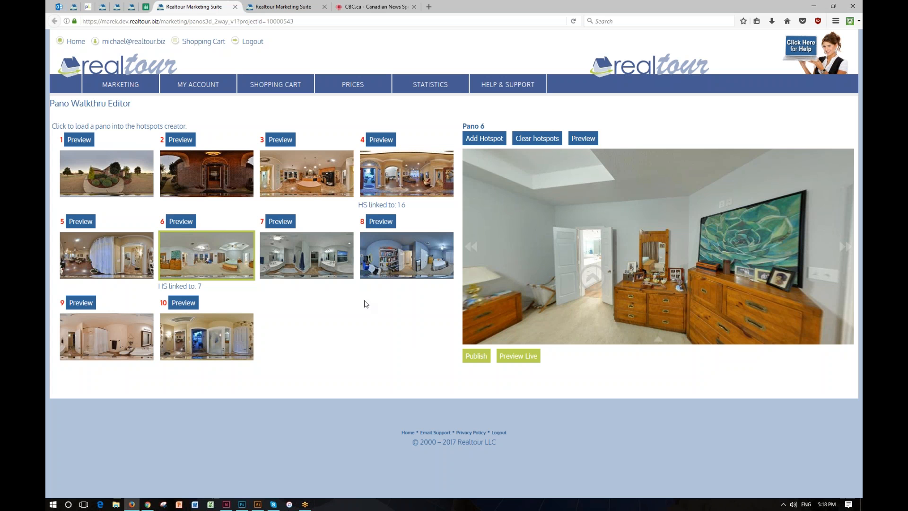
Step: Preview pano 4 in fullscreen and pan around to check its hotspots
click(392, 172)
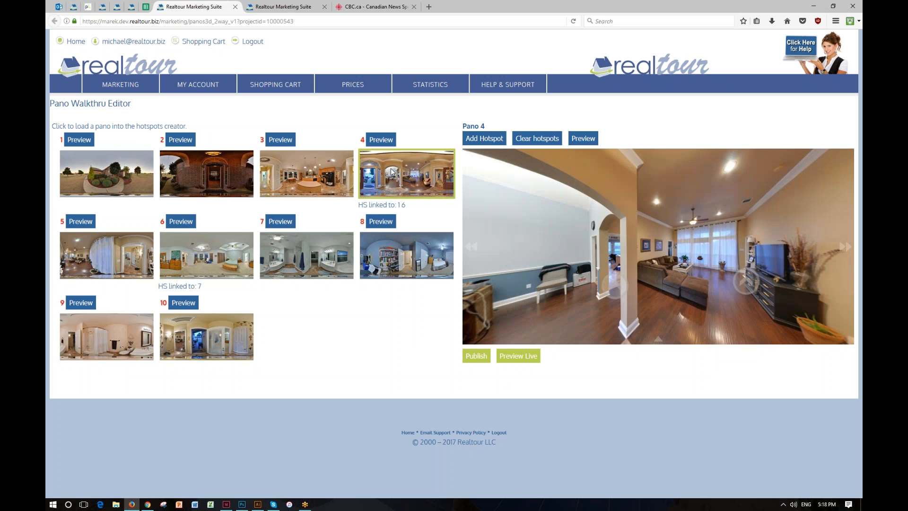
click(592, 141)
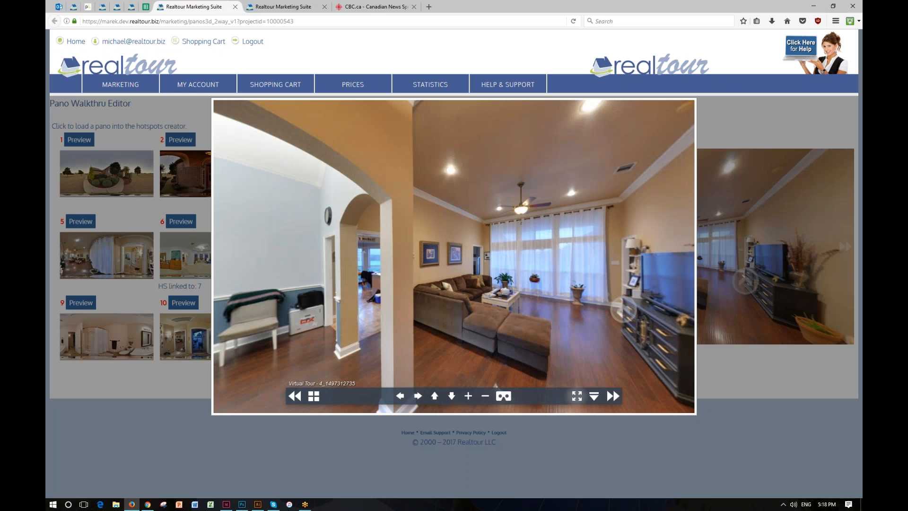
click(577, 396)
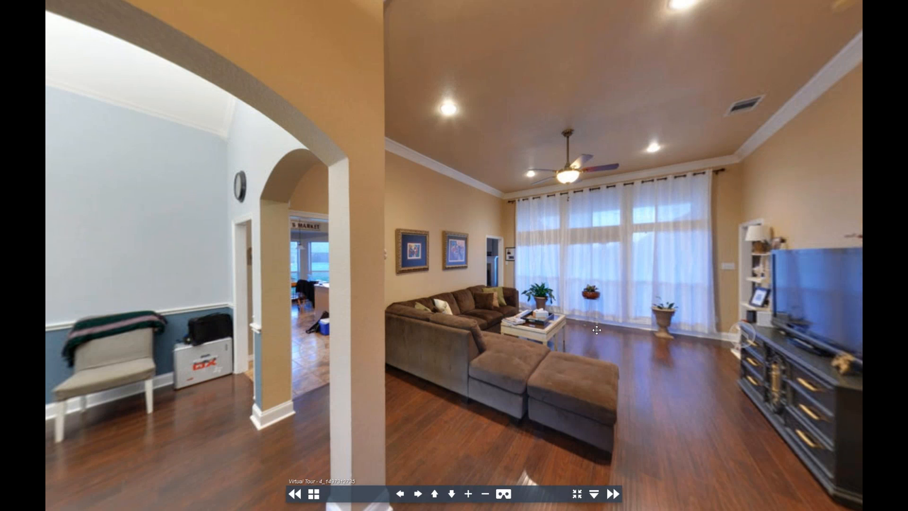
drag(597, 330, 358, 323)
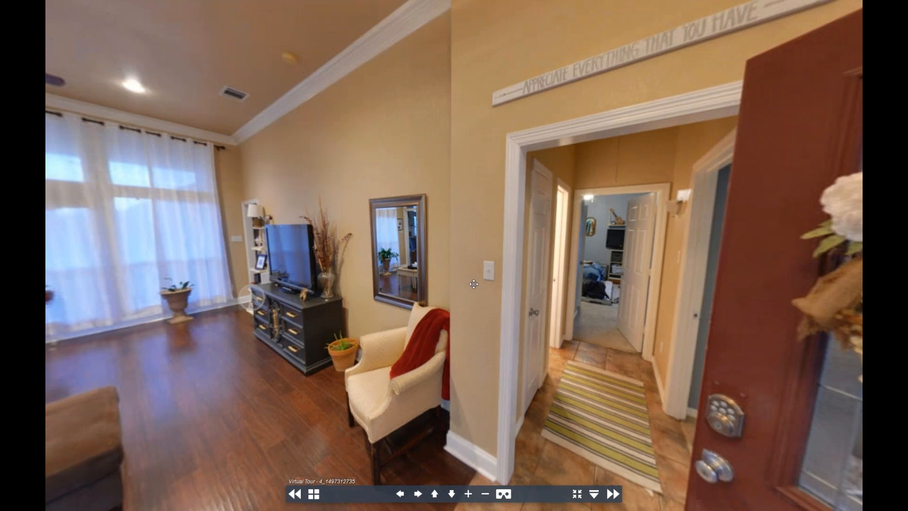
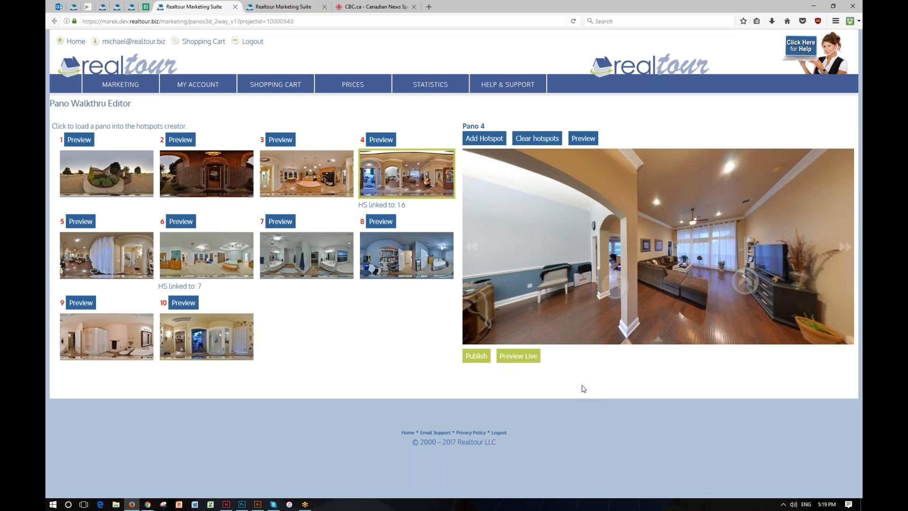
Step: Add a hotspot on pano 4's hallway linking to pano 8, then delete it again
click(415, 180)
drag(673, 219, 510, 221)
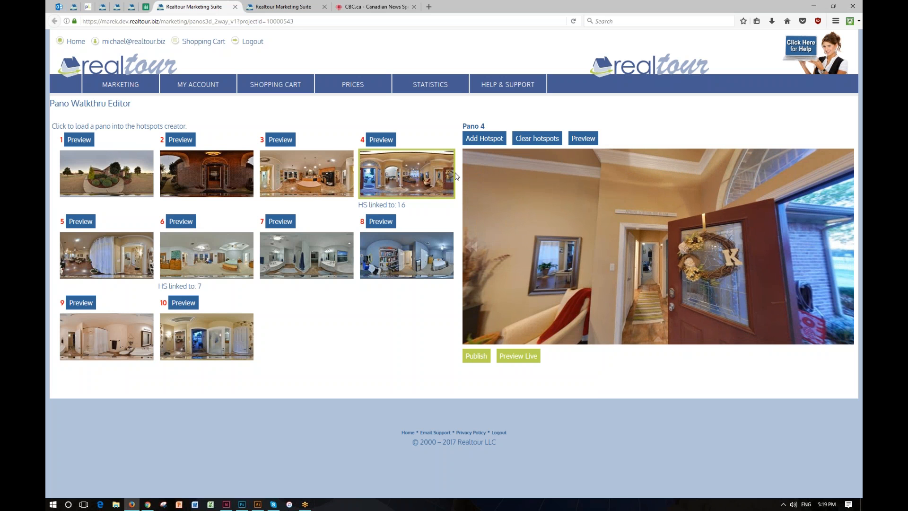
click(484, 138)
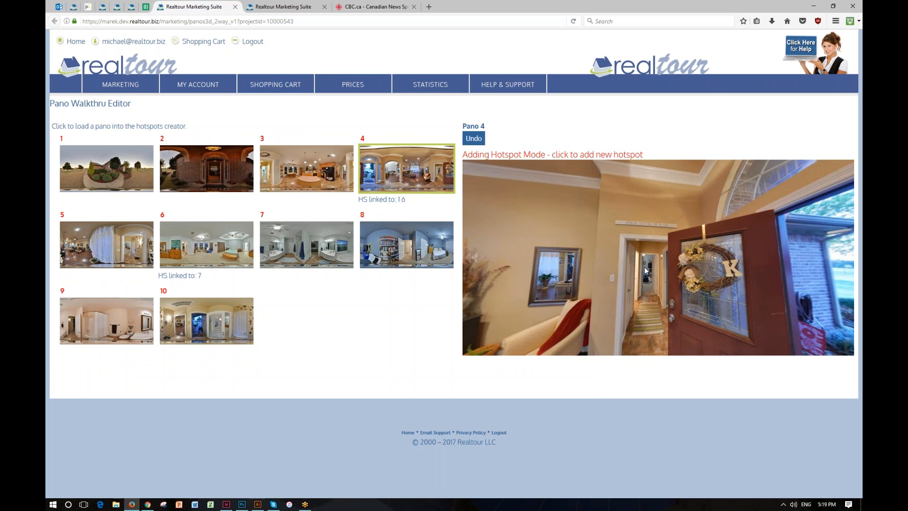
click(648, 281)
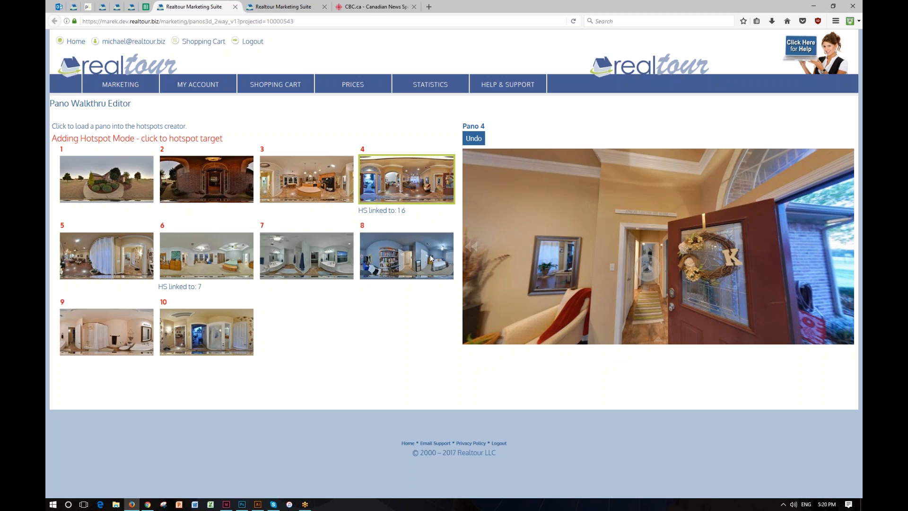
click(408, 264)
click(472, 138)
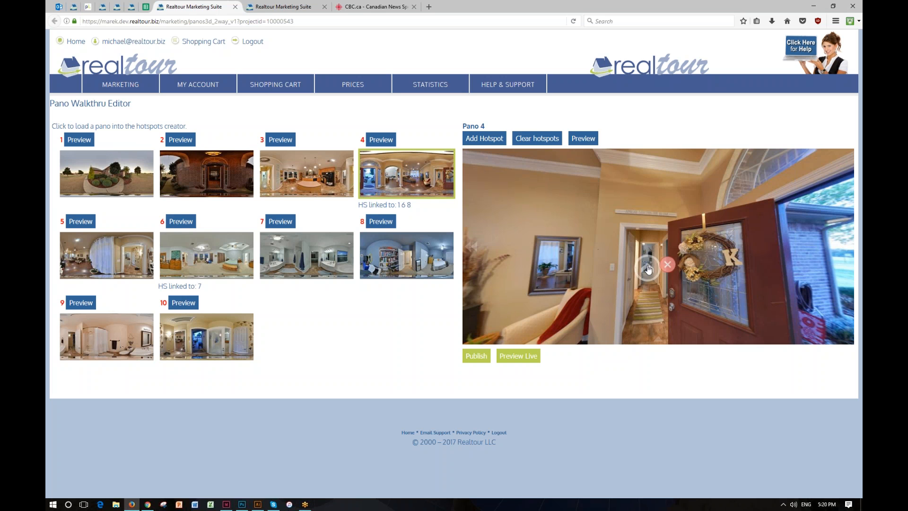
click(668, 265)
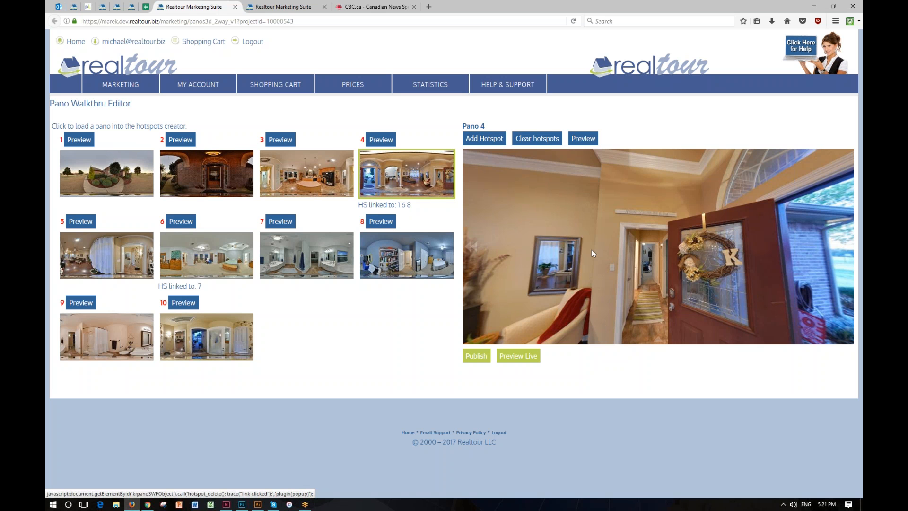
Step: Load pano 1 and open its preview, then close it
click(141, 173)
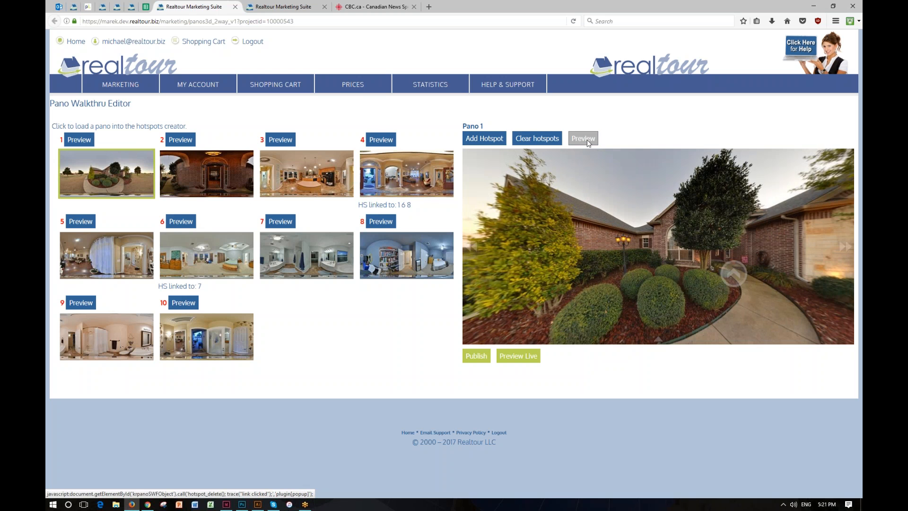
click(584, 139)
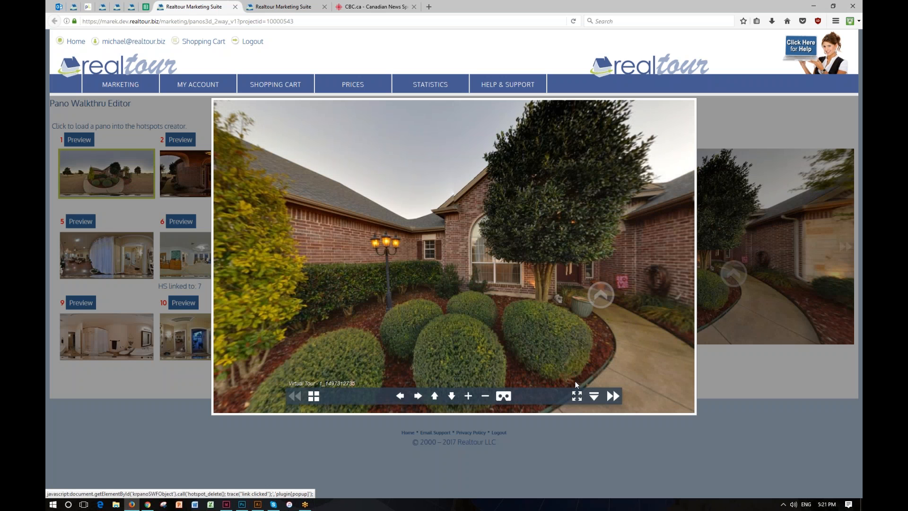
click(712, 429)
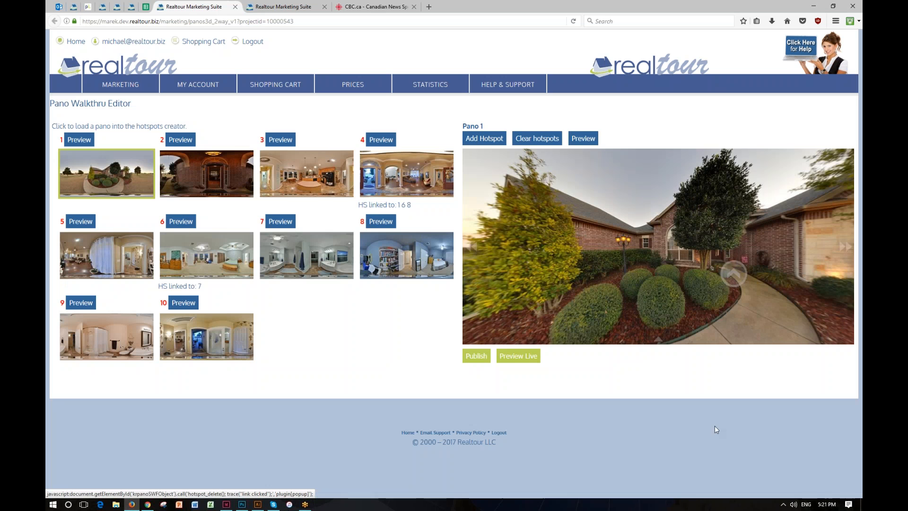
click(448, 178)
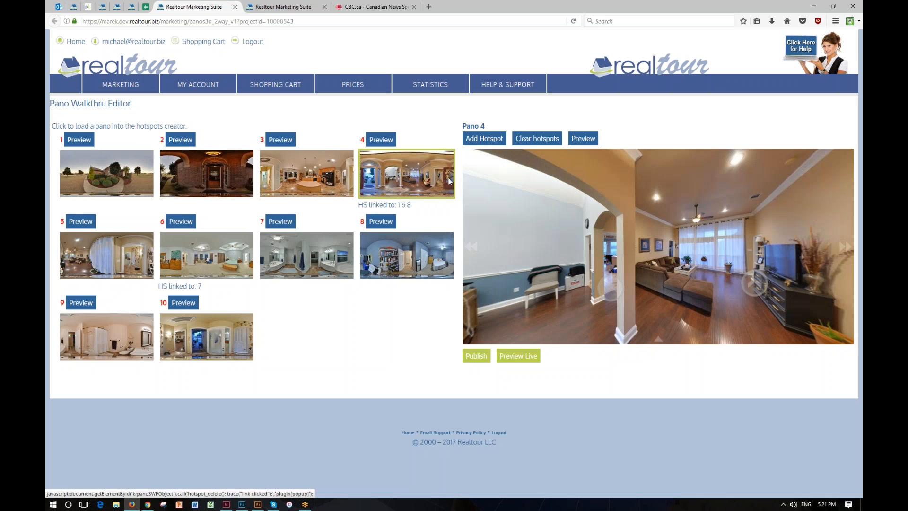
drag(715, 236, 519, 150)
click(496, 139)
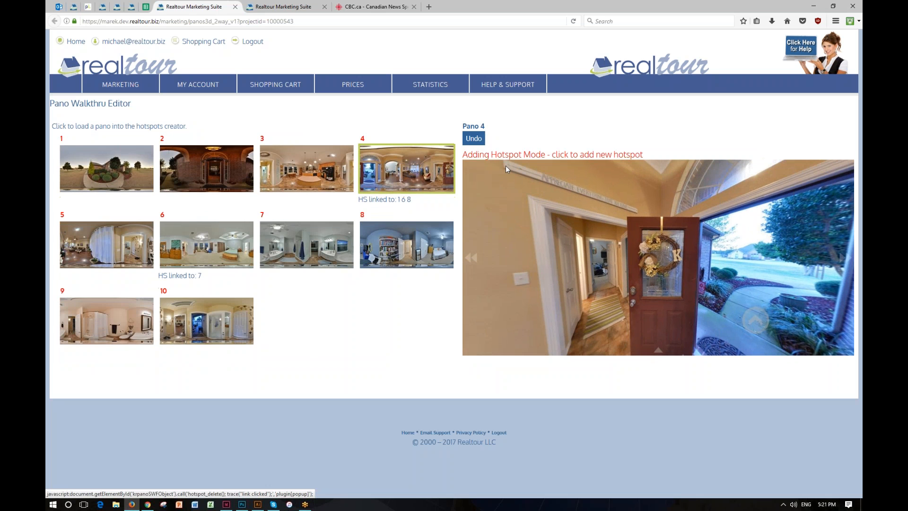
click(604, 269)
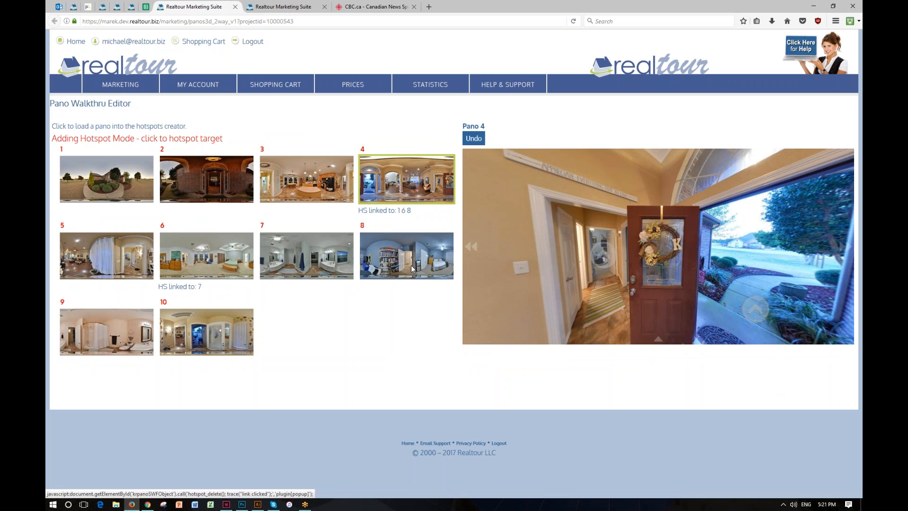
click(472, 139)
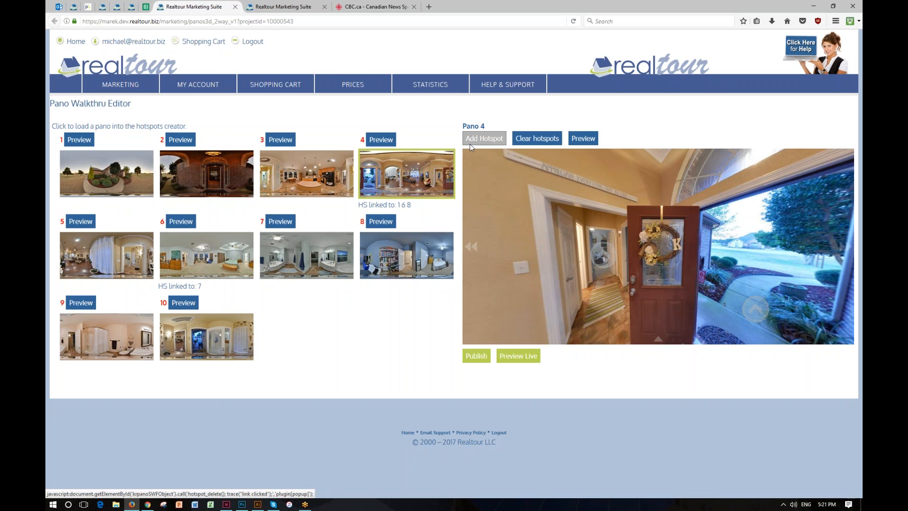
Step: Load pano 8 and add a hotspot on its open doorway linking to pano 4
click(412, 246)
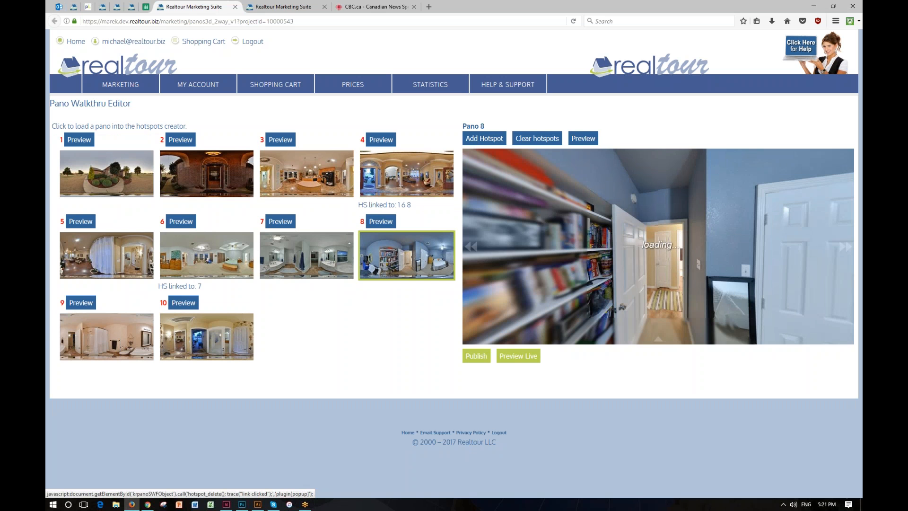
click(497, 140)
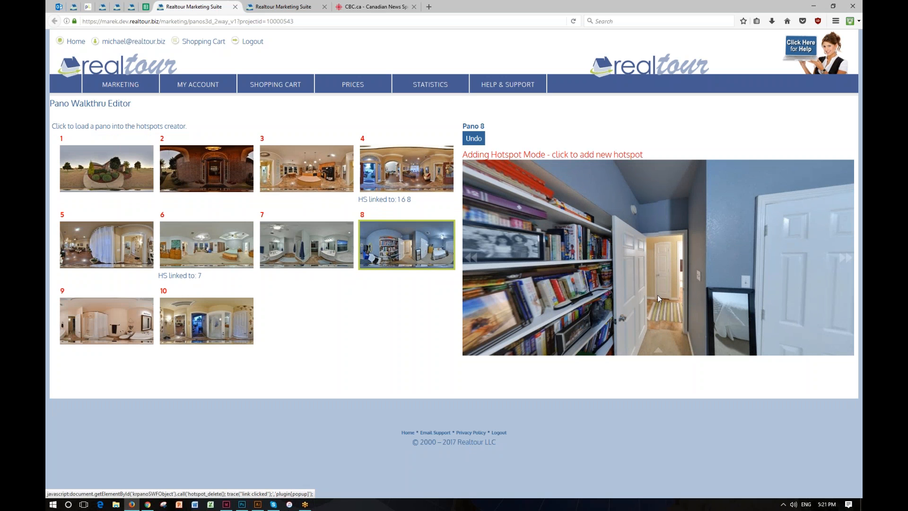
click(659, 298)
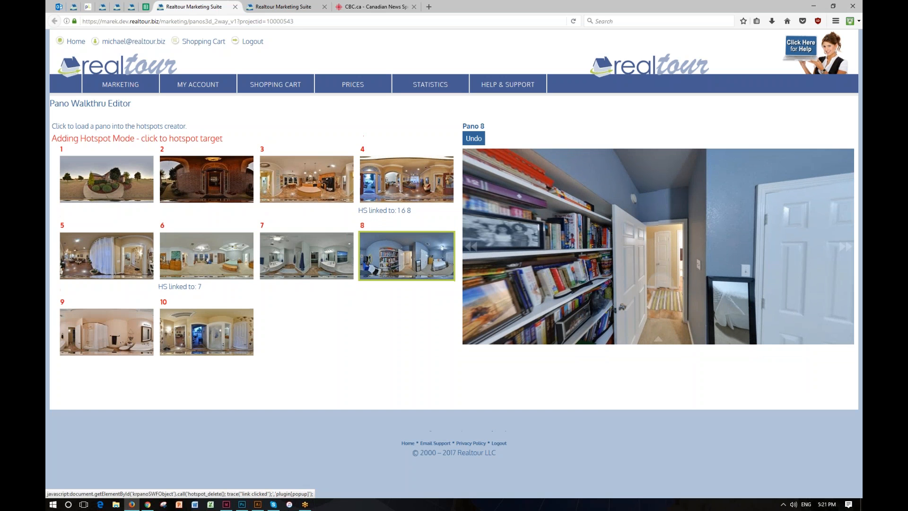
click(428, 183)
click(472, 139)
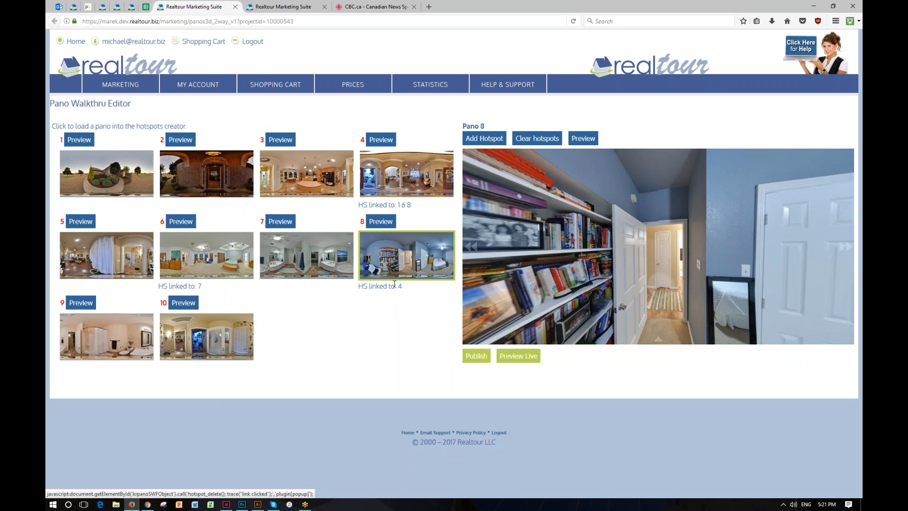
drag(604, 279, 564, 270)
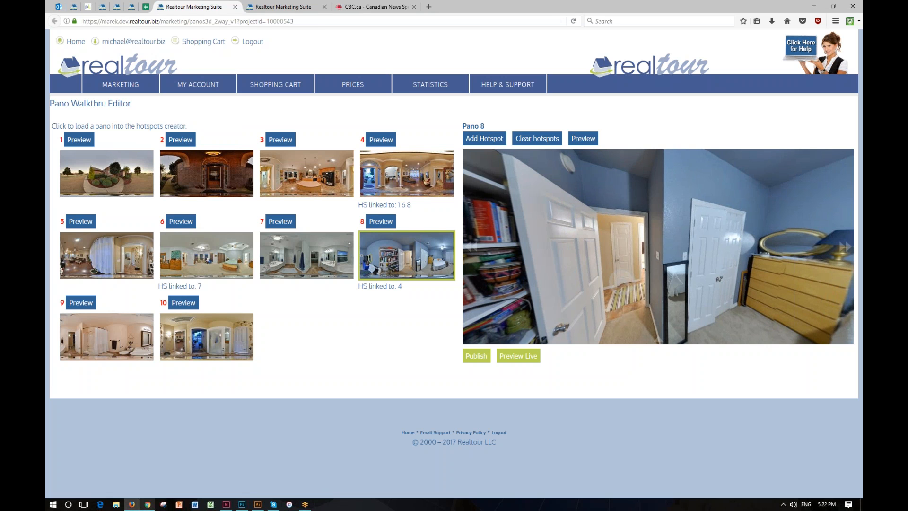
Step: Switch to the live tour page in Chrome, open the 3D player, pan around, and exit 3D
click(147, 504)
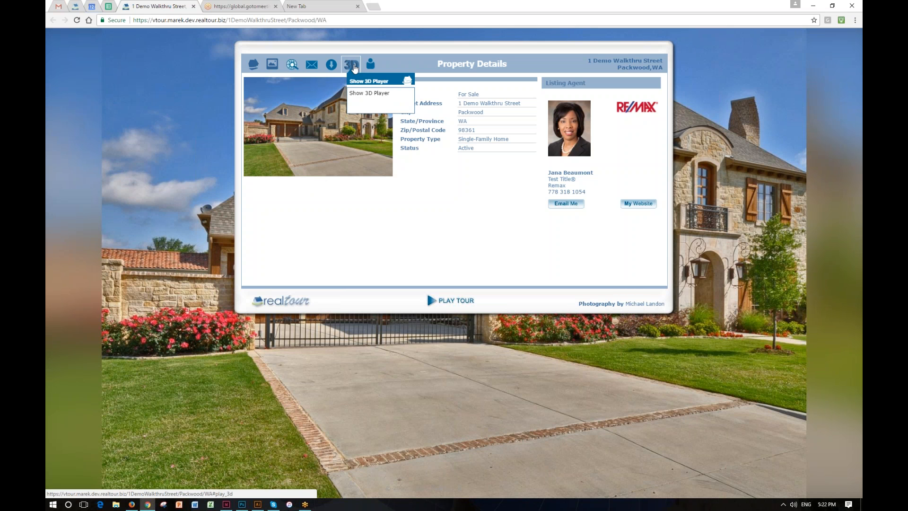
click(354, 68)
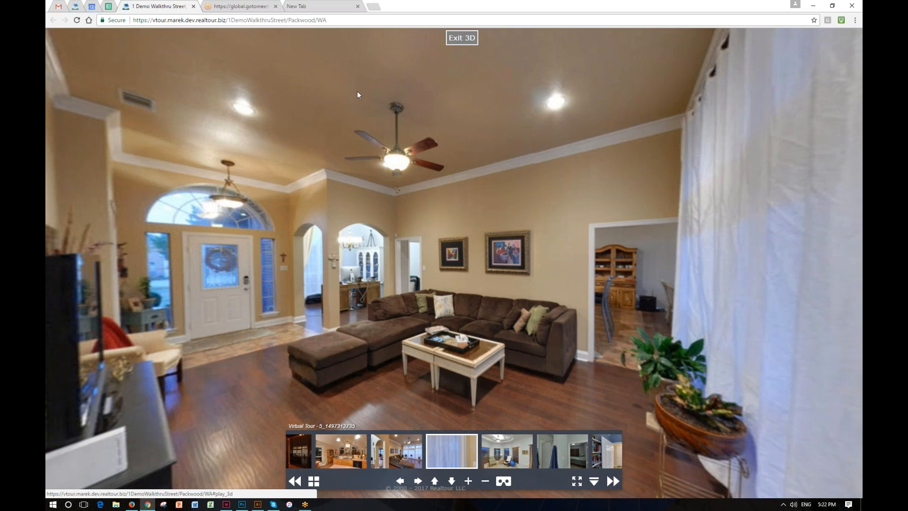
drag(491, 243, 310, 217)
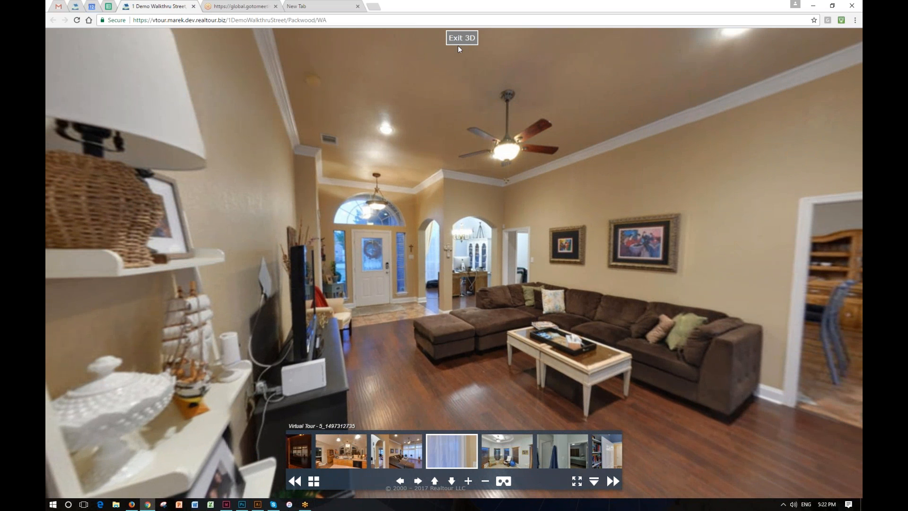
click(461, 39)
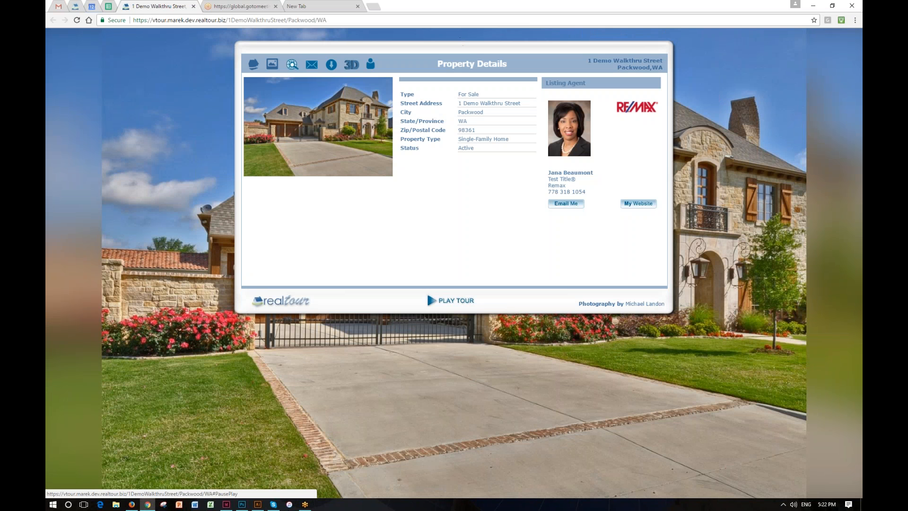
Step: Return to the editor, load pano 6 and add a hotspot on its hallway doorway linking to pano 10
mouse_move(131, 504)
click(165, 481)
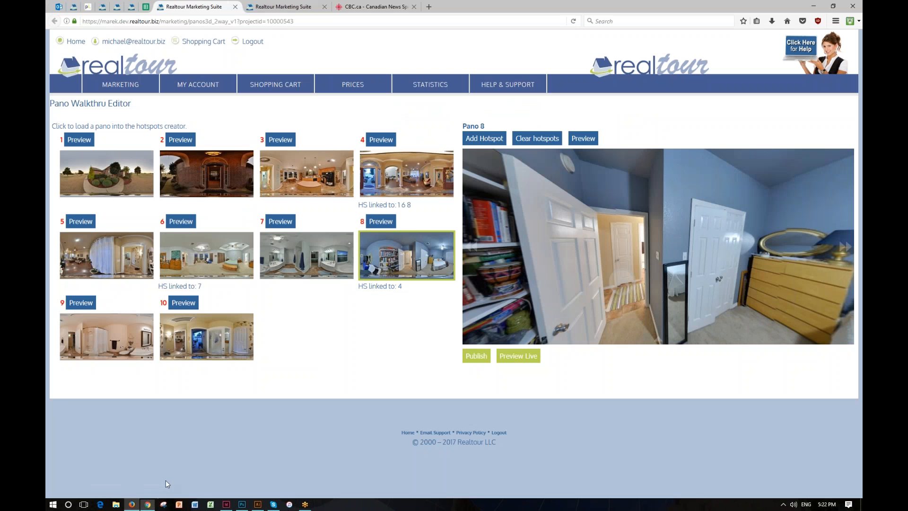
mouse_move(623, 283)
click(231, 258)
drag(611, 239, 667, 238)
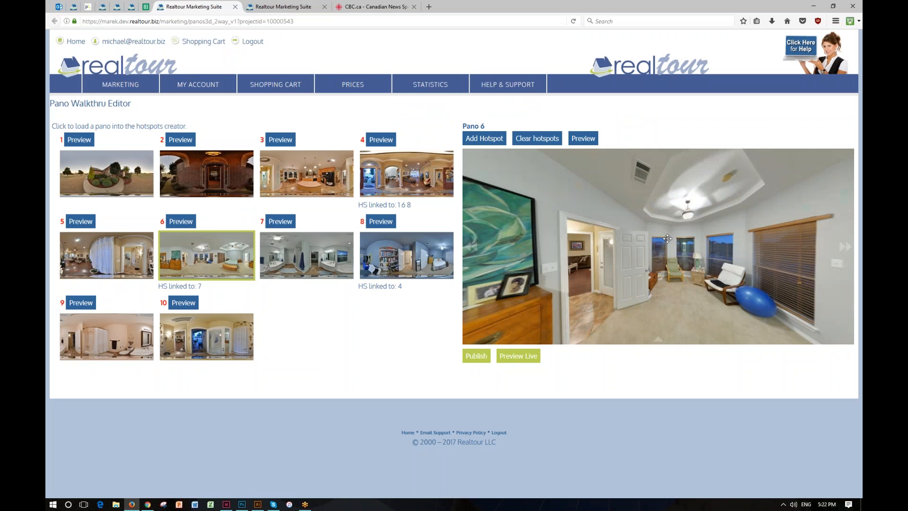
click(501, 143)
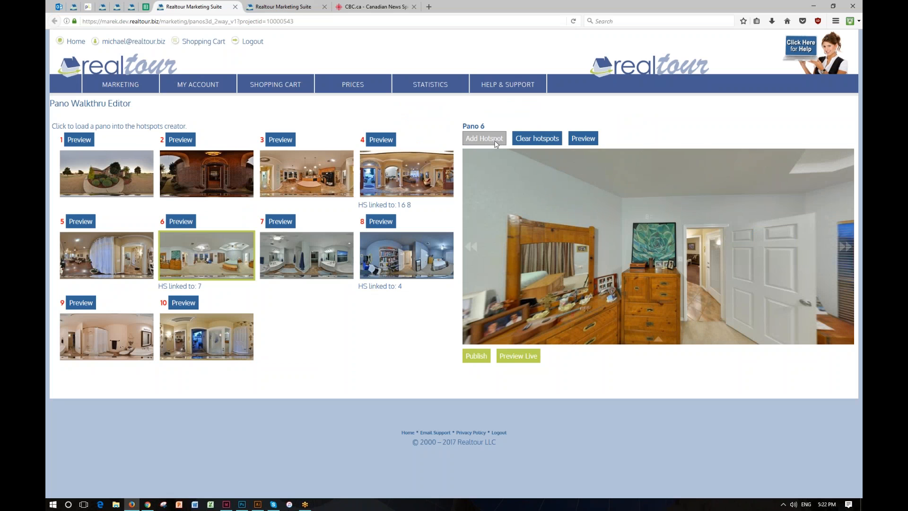
click(699, 300)
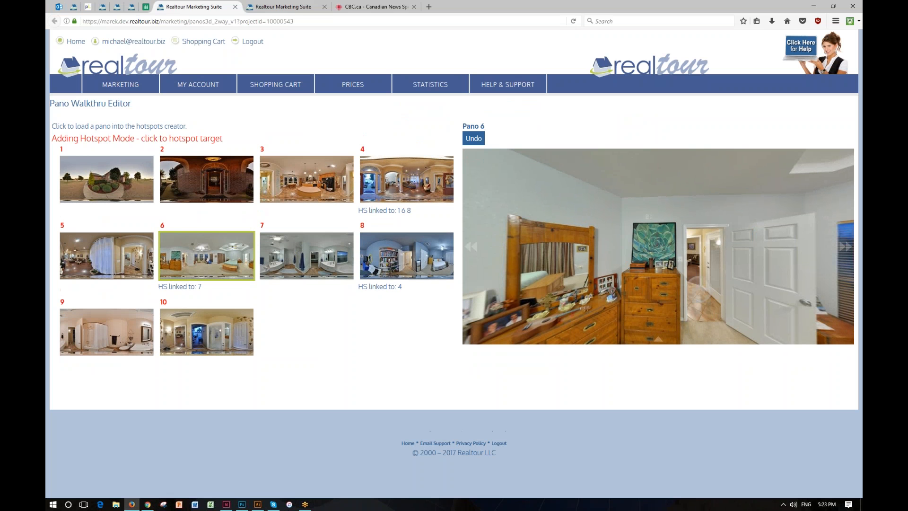
click(205, 335)
Step: Load pano 10 and add a hotspot on its interior doorway linking to pano 4
click(241, 337)
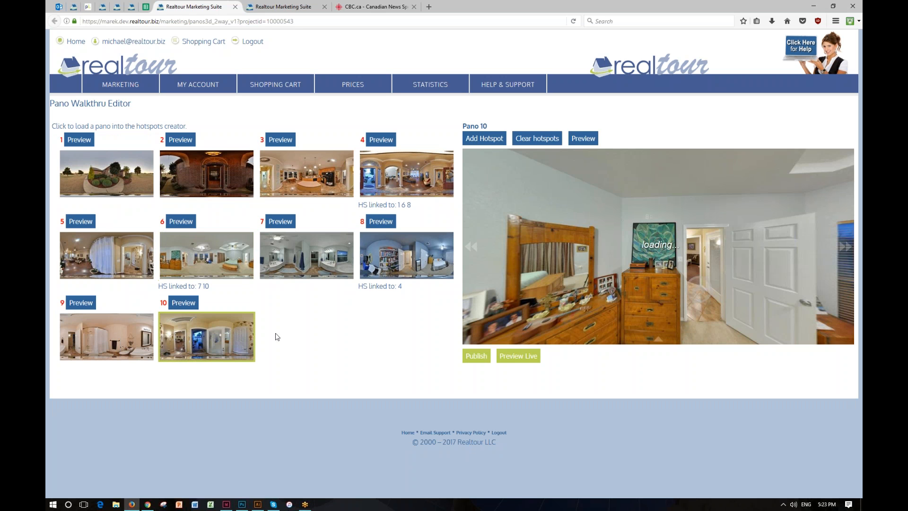
drag(702, 264, 823, 263)
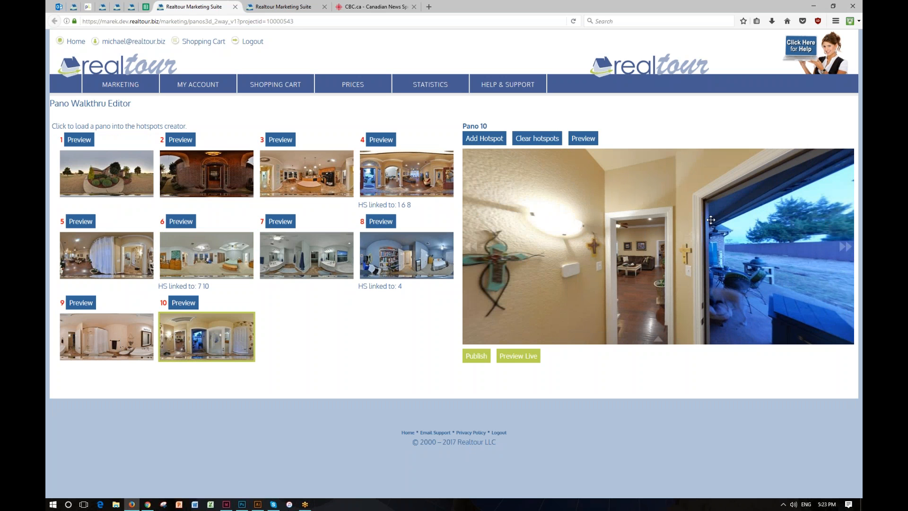
click(484, 138)
click(640, 295)
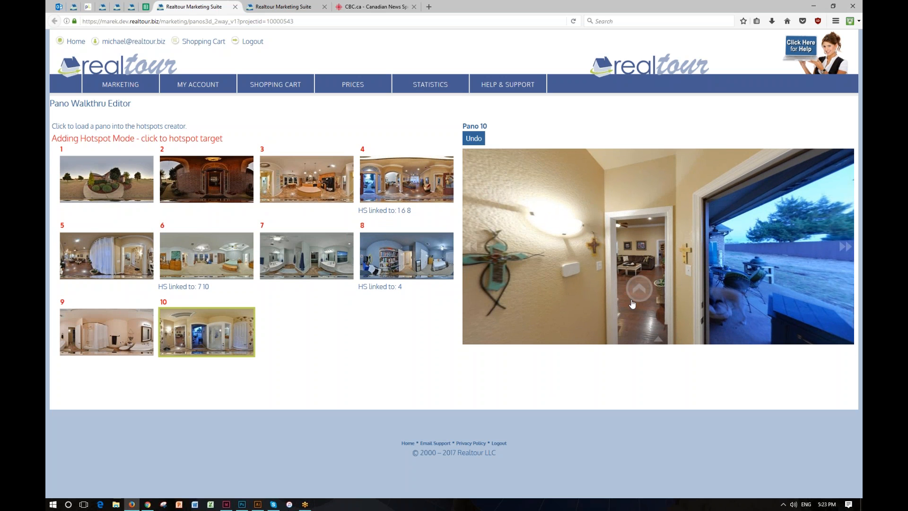
click(406, 183)
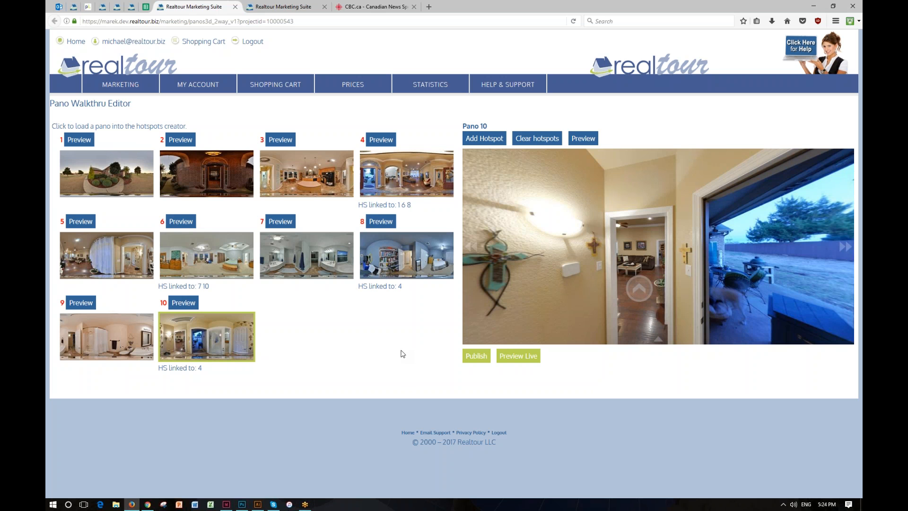
drag(492, 300, 669, 293)
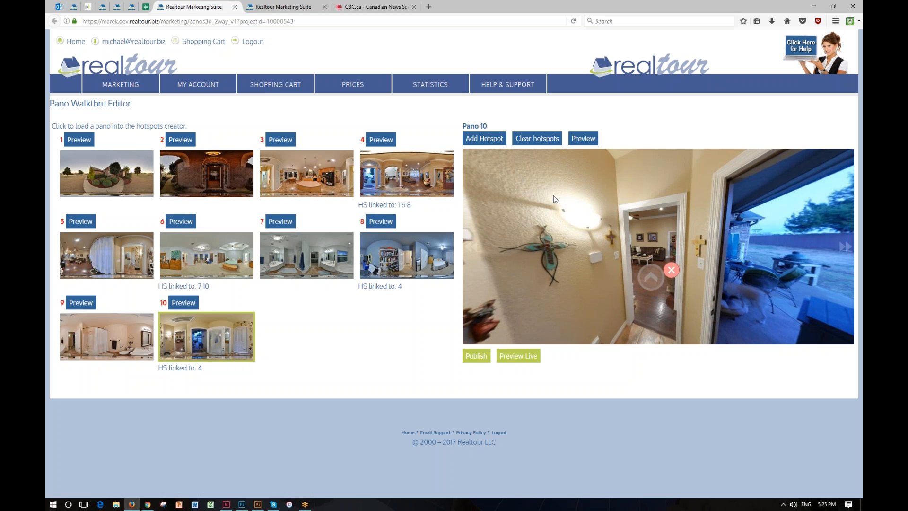
Step: Load pano 3 and pan around the kitchen view
click(325, 177)
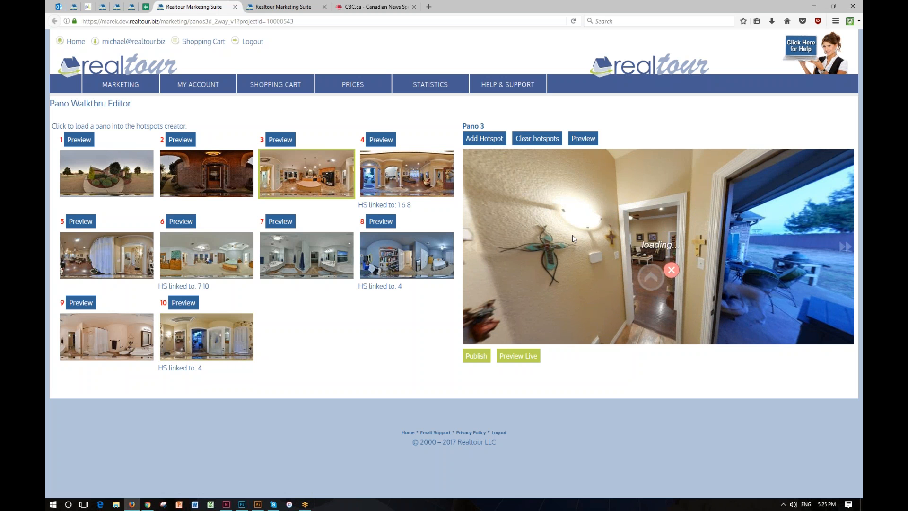
drag(572, 234, 614, 242)
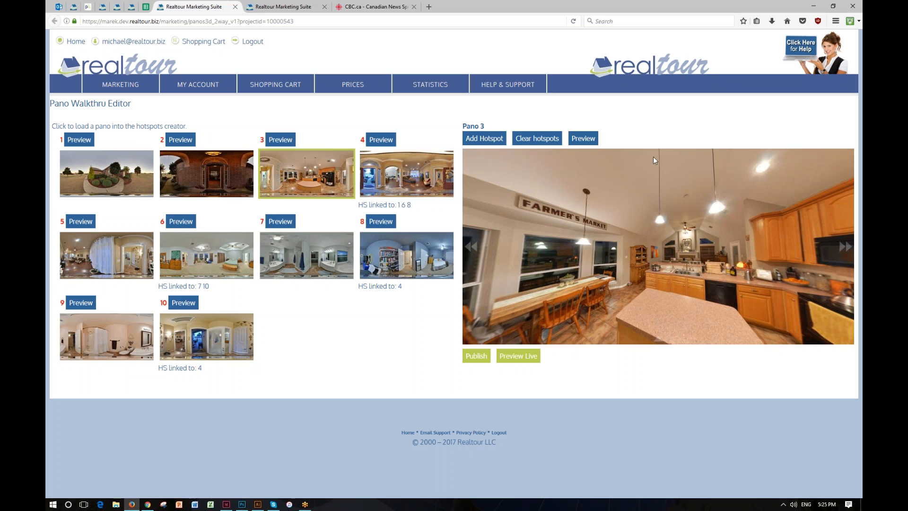
drag(695, 211, 529, 217)
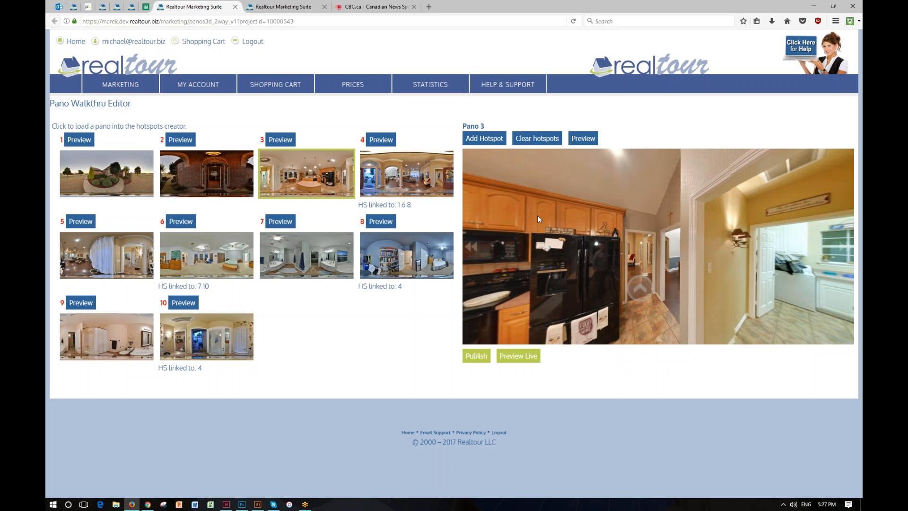
drag(726, 310, 731, 246)
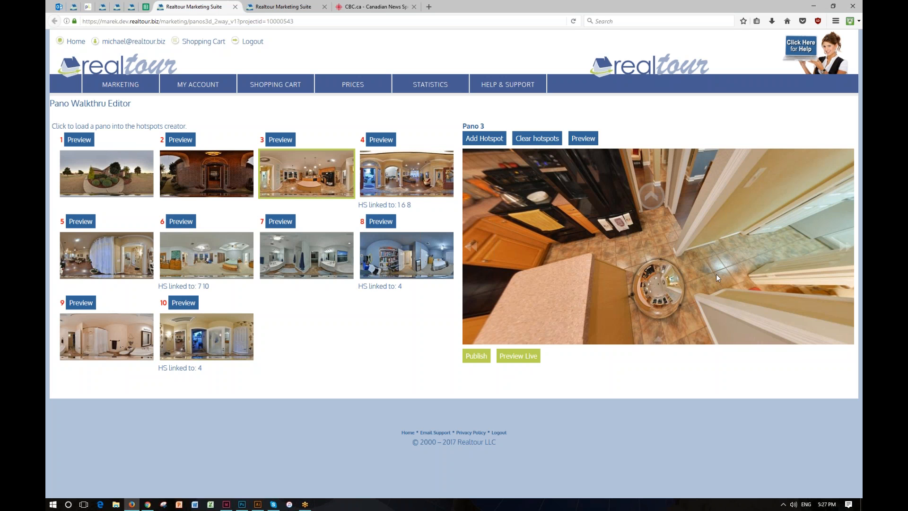
drag(718, 247, 715, 265)
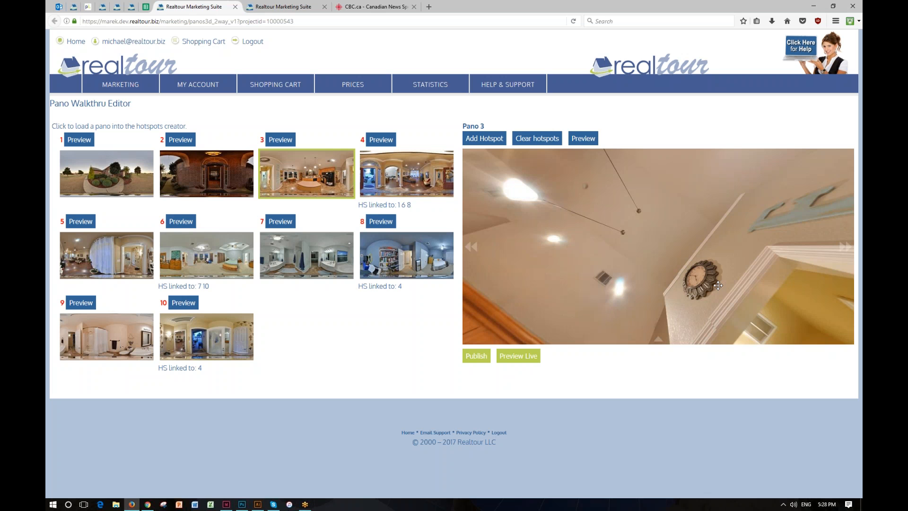
Step: Pan the pano 3 view in the editor around the kitchen and its floor
drag(718, 285, 733, 233)
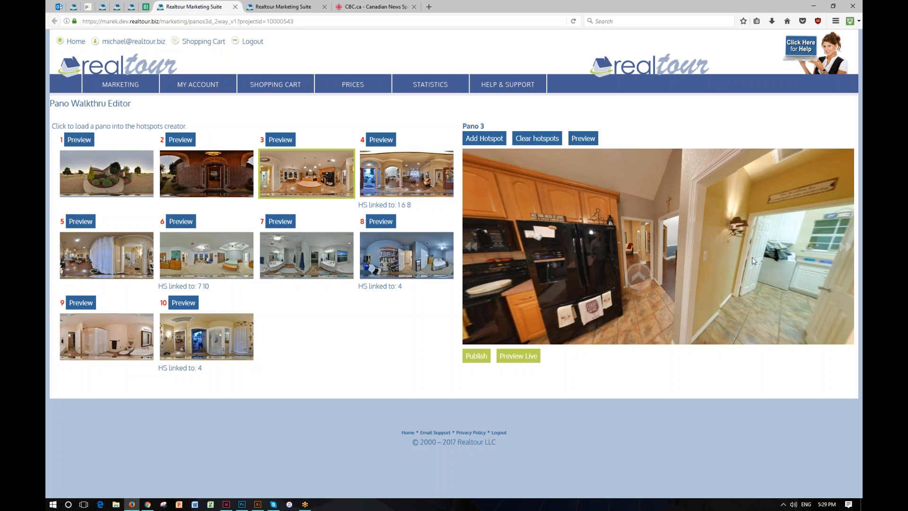
drag(752, 256, 733, 187)
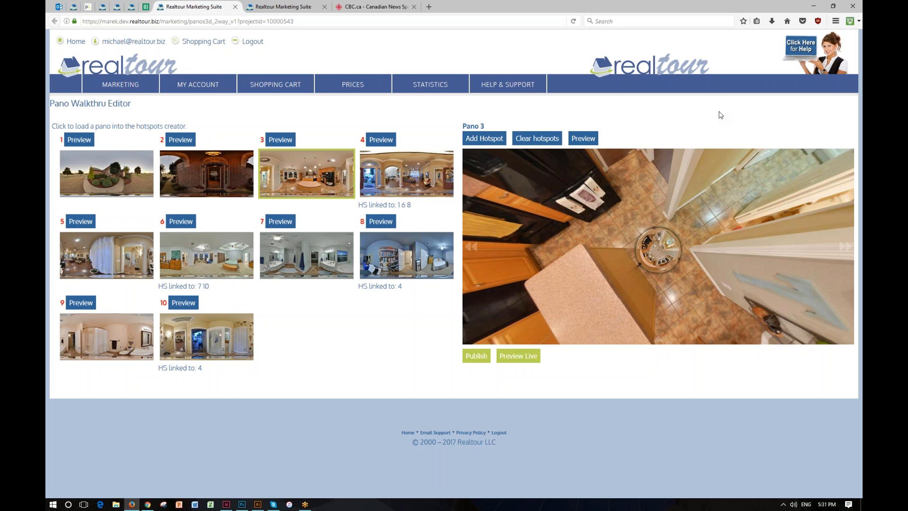
Step: Switch to Chrome and read the Virtual Tour has been updated email with the tour links
click(148, 504)
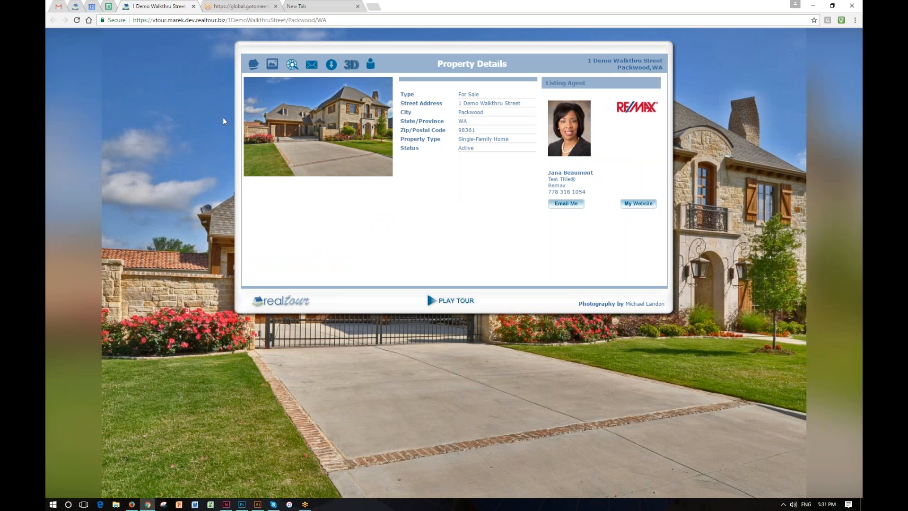
click(63, 8)
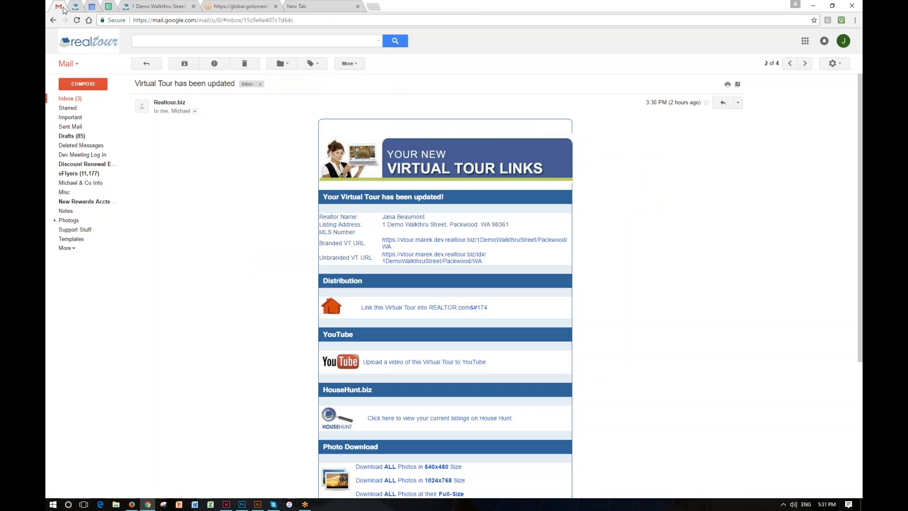
scroll(219, 248, down, 2)
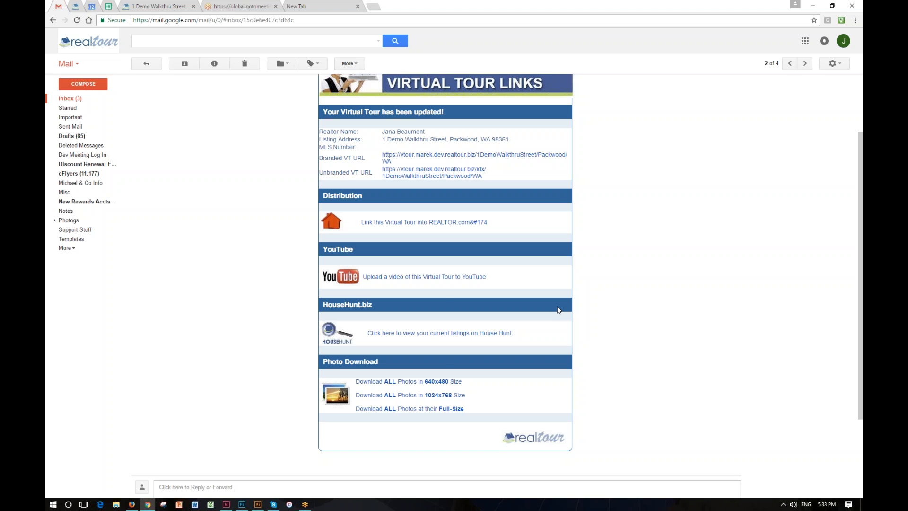
Step: Return to the editor tab with pano 1 loaded, open its preview, and follow hotspots from the front yard into the living room
click(135, 508)
click(302, 9)
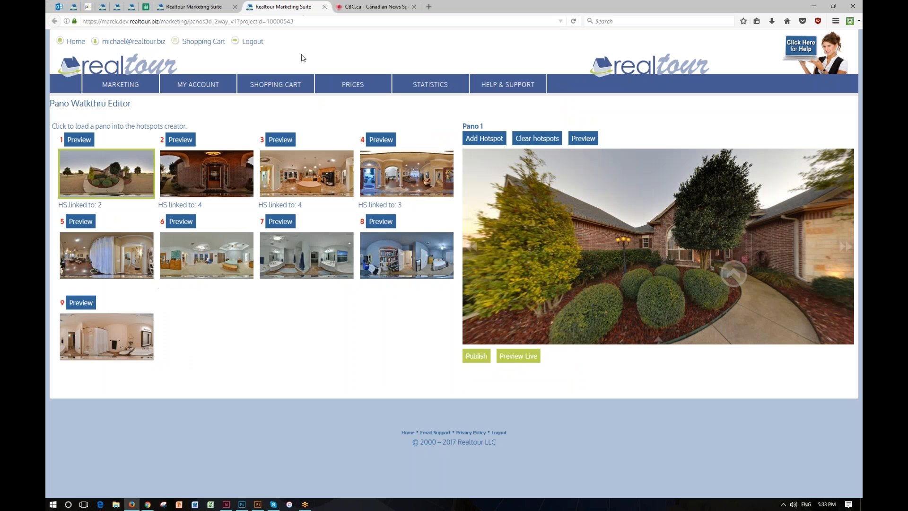
click(584, 139)
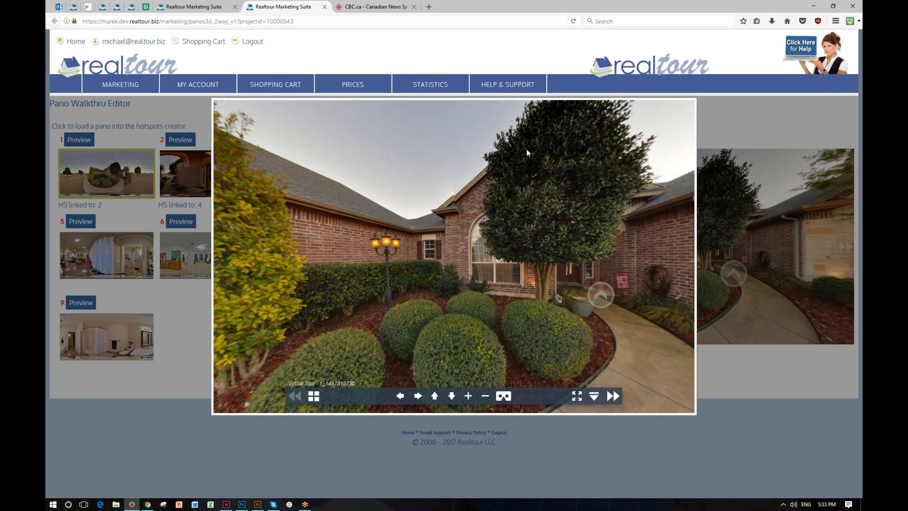
click(595, 298)
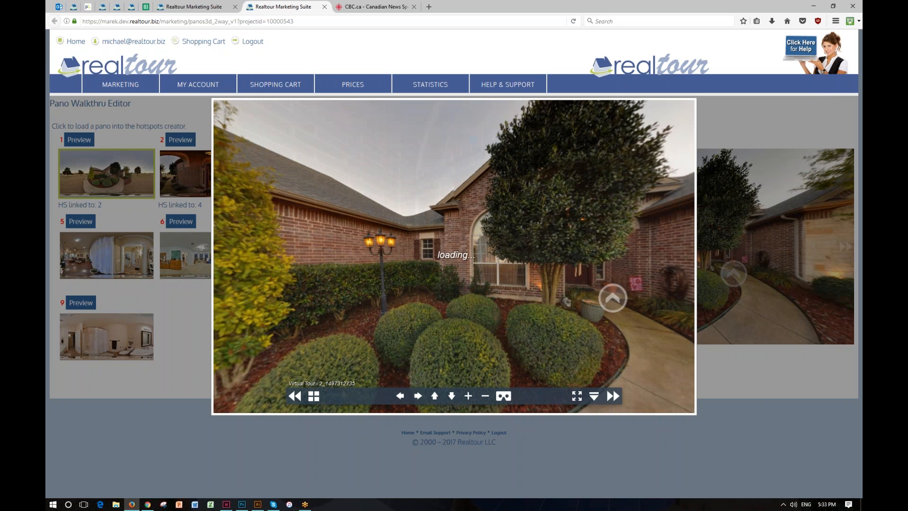
click(504, 321)
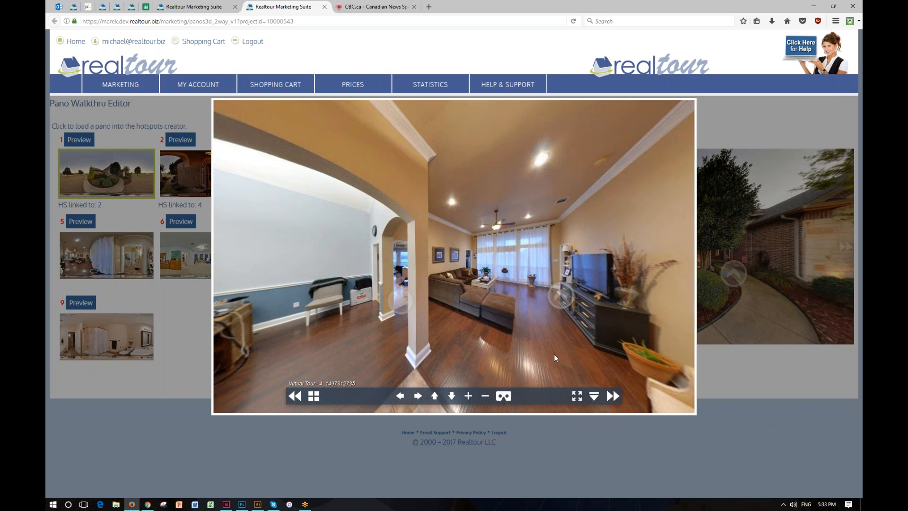
Step: Follow the preview's hotspots into the bedroom and bathroom, panning each view, and close the preview
click(561, 296)
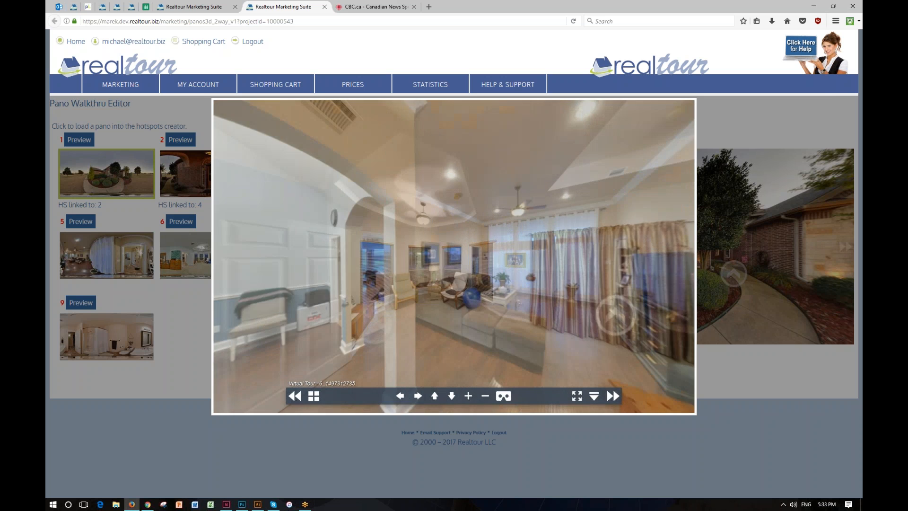
drag(563, 285, 414, 268)
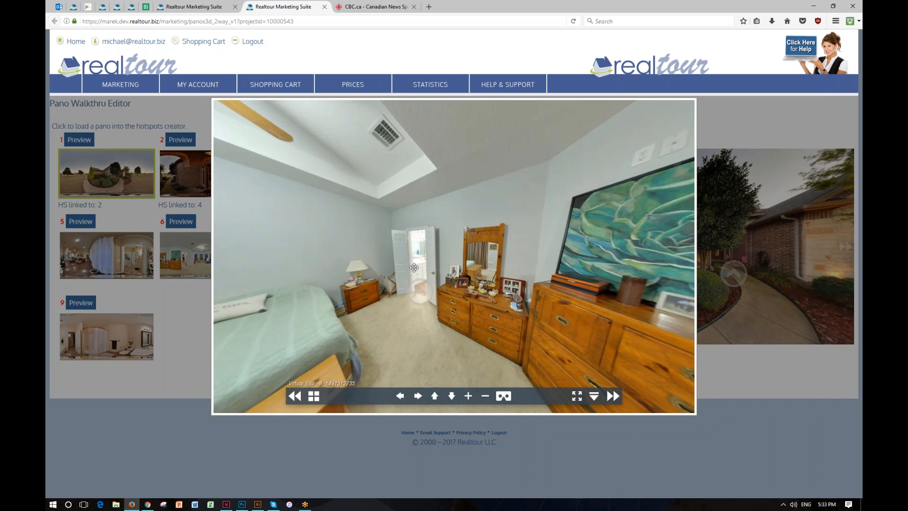
click(416, 292)
drag(511, 284, 312, 280)
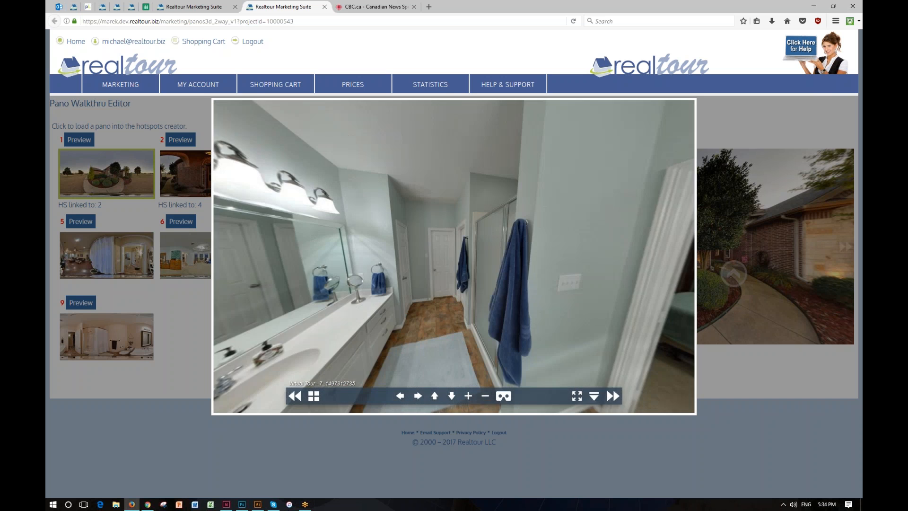
click(614, 444)
Step: Reopen the preview in full screen and follow hotspots from the front yard through the entrance into the living room
click(591, 141)
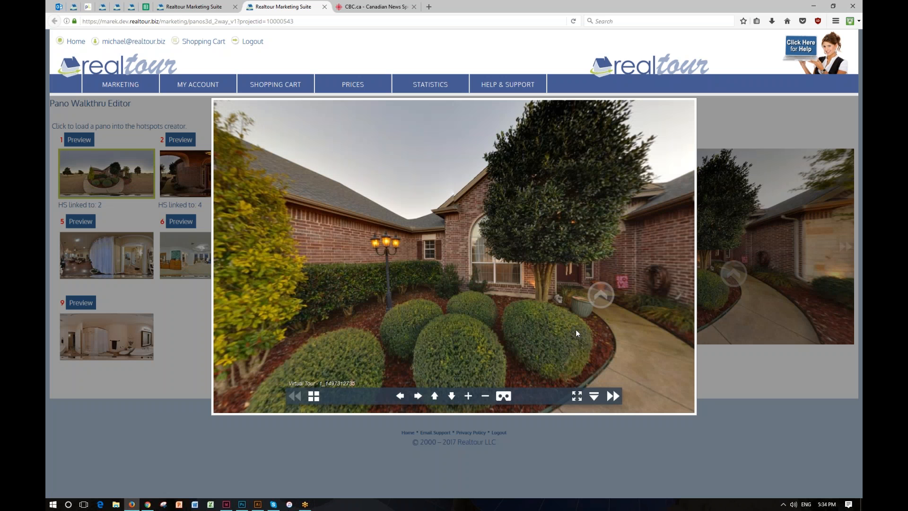
click(577, 396)
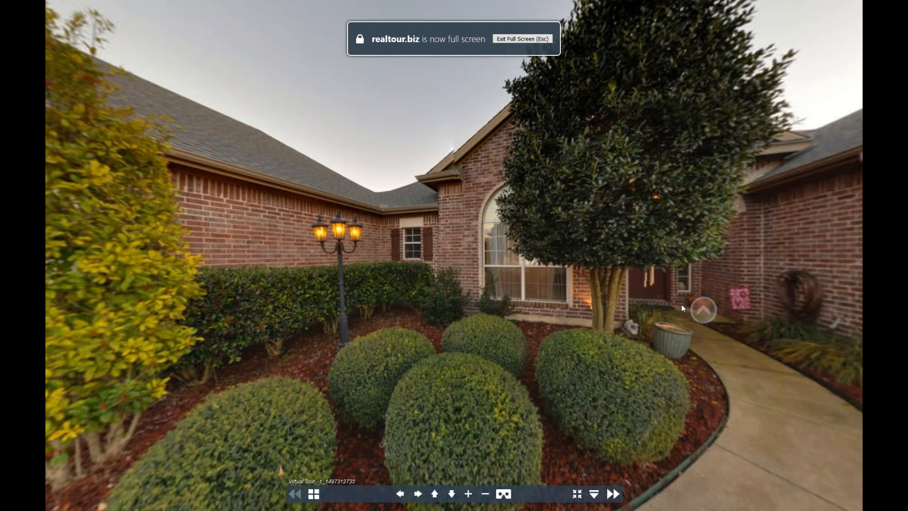
click(701, 308)
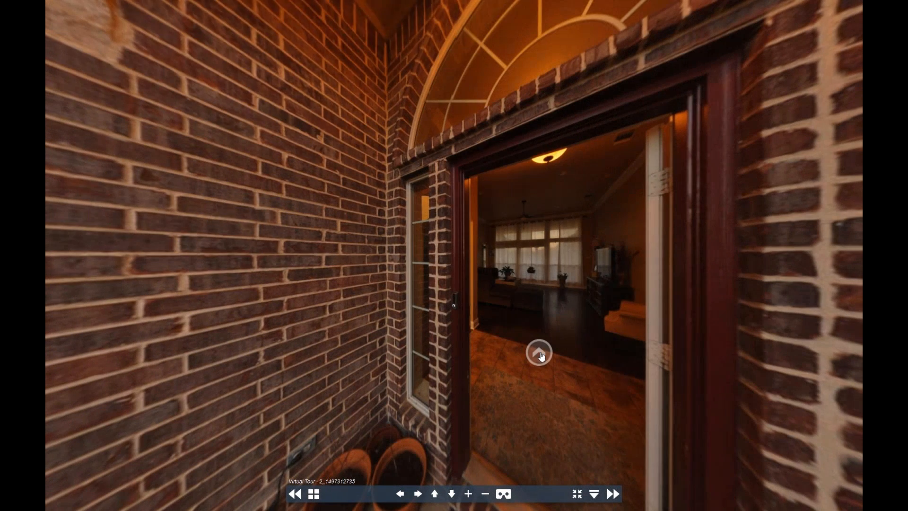
click(539, 354)
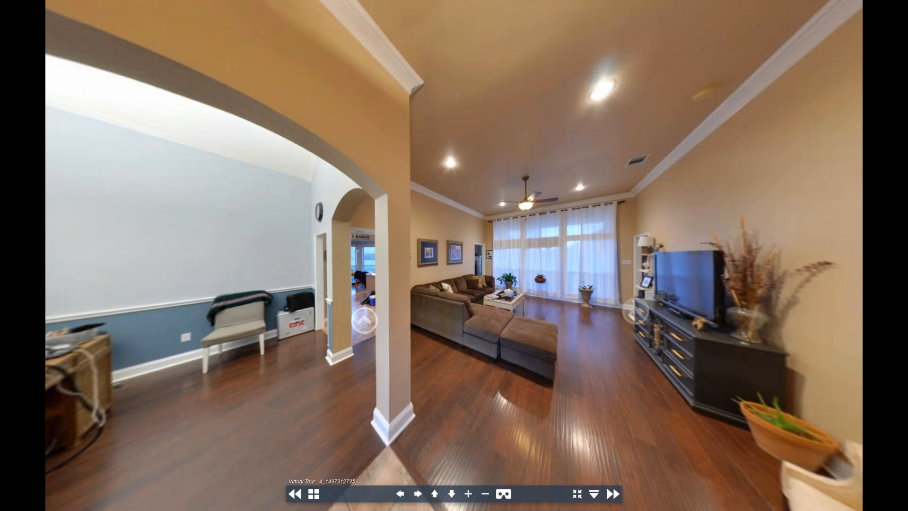
Step: Follow full-screen hotspots into the kitchen, back through the living room and entry, and out to the front yard
click(365, 320)
drag(662, 255, 375, 255)
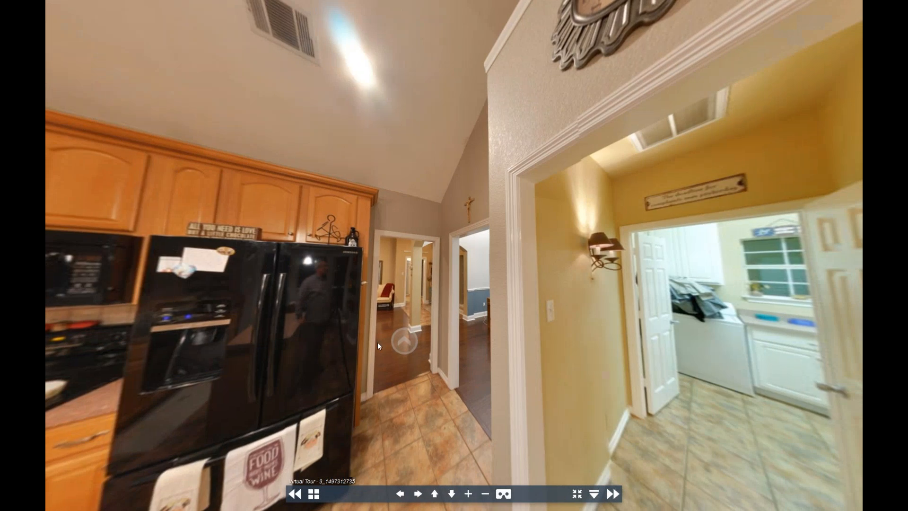
click(406, 341)
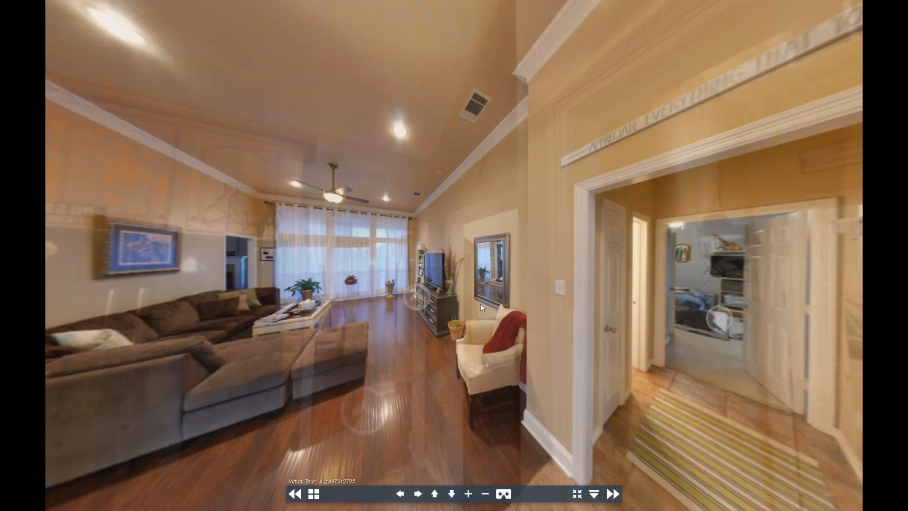
drag(379, 284, 676, 315)
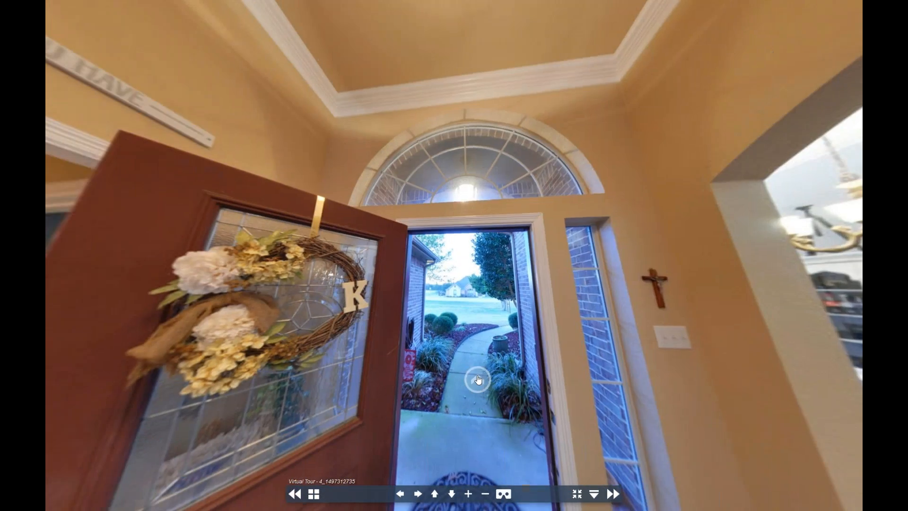
click(478, 380)
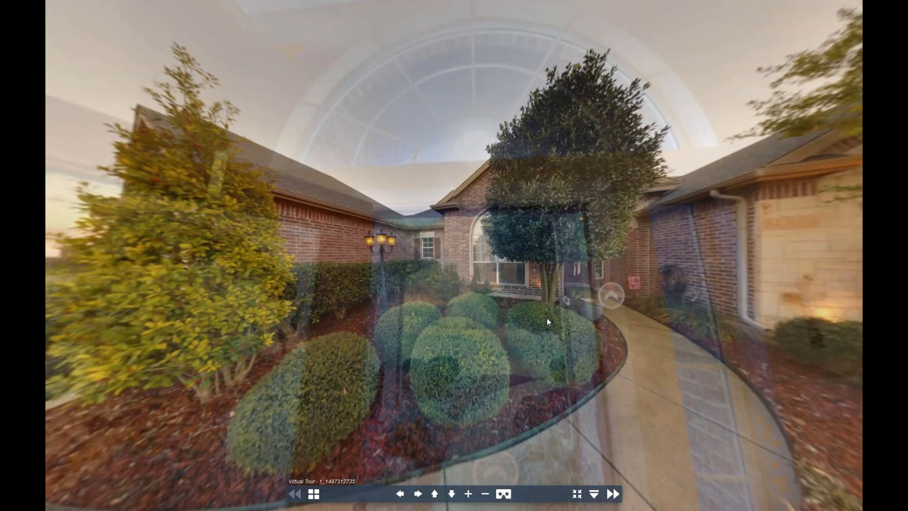